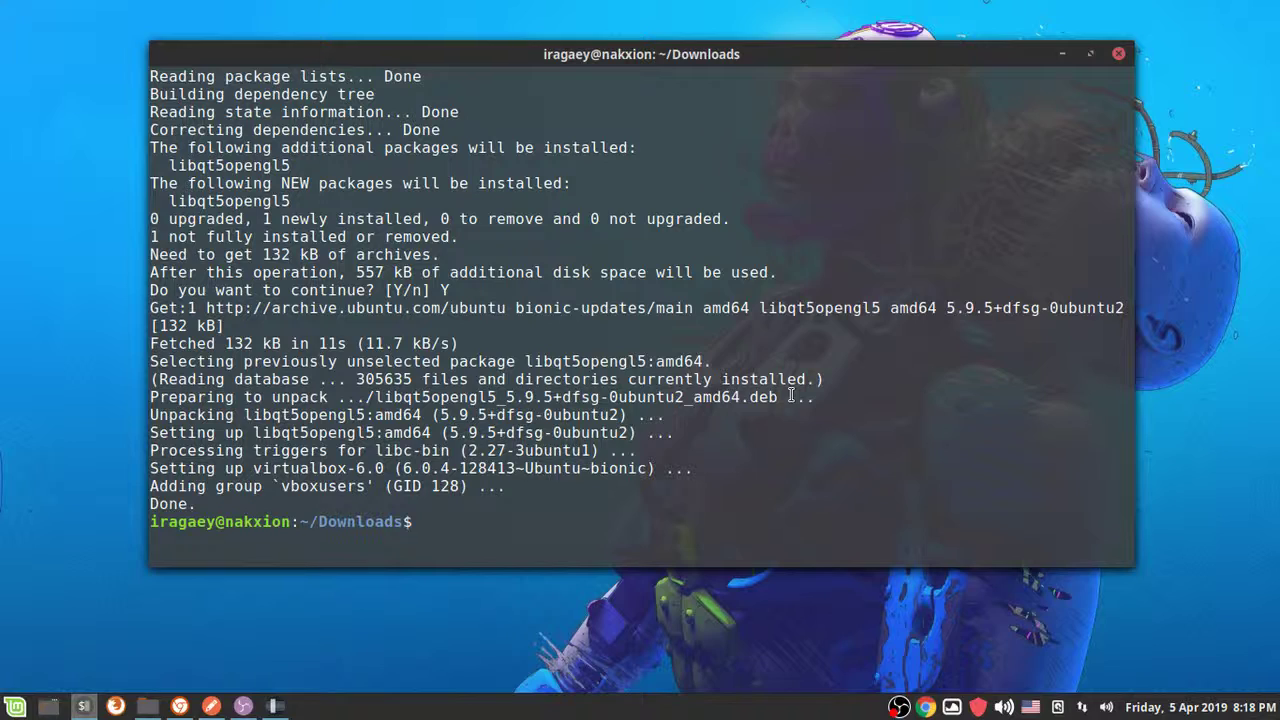
Launch Oracle VM VirtualBox Manager.
{"action": "type", "text": "virtualbox"}
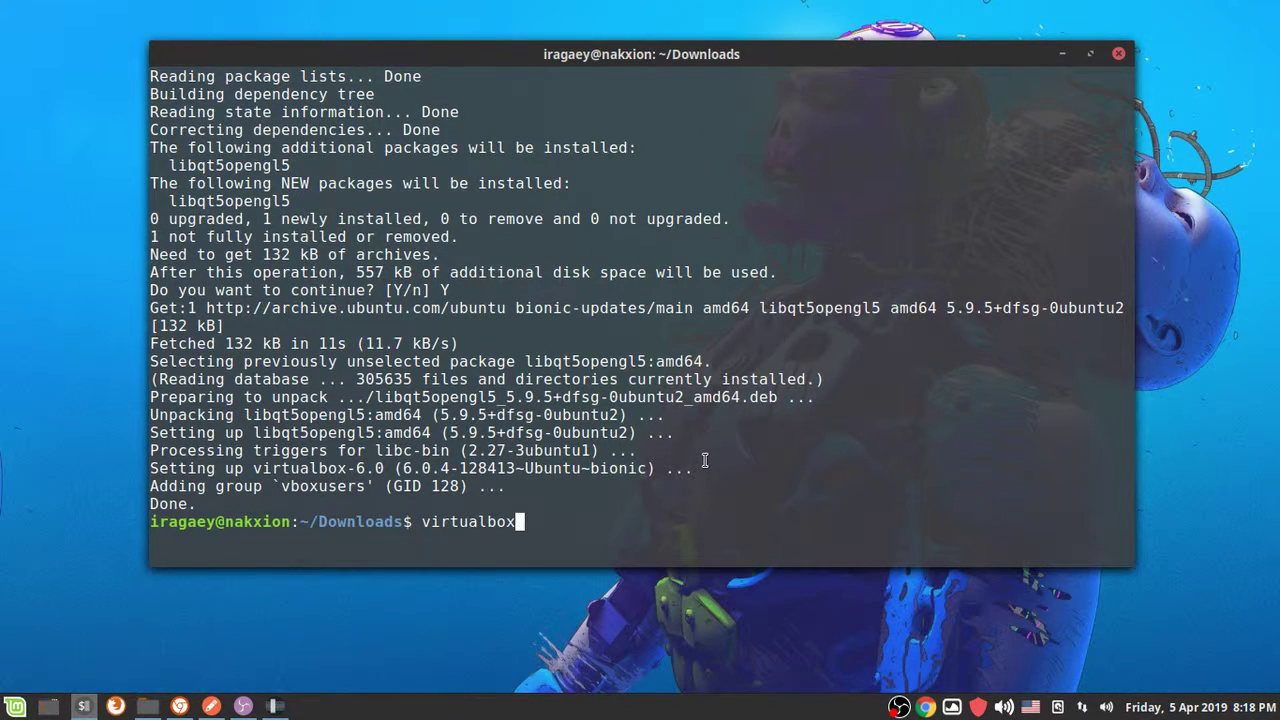
{"action": "key", "text": "BackSpace"}
{"action": "key", "text": "BackSpace"}
{"action": "key", "text": "BackSpace"}
{"action": "key", "text": "BackSpace"}
{"action": "key", "text": "BackSpace"}
{"action": "key", "text": "super"}
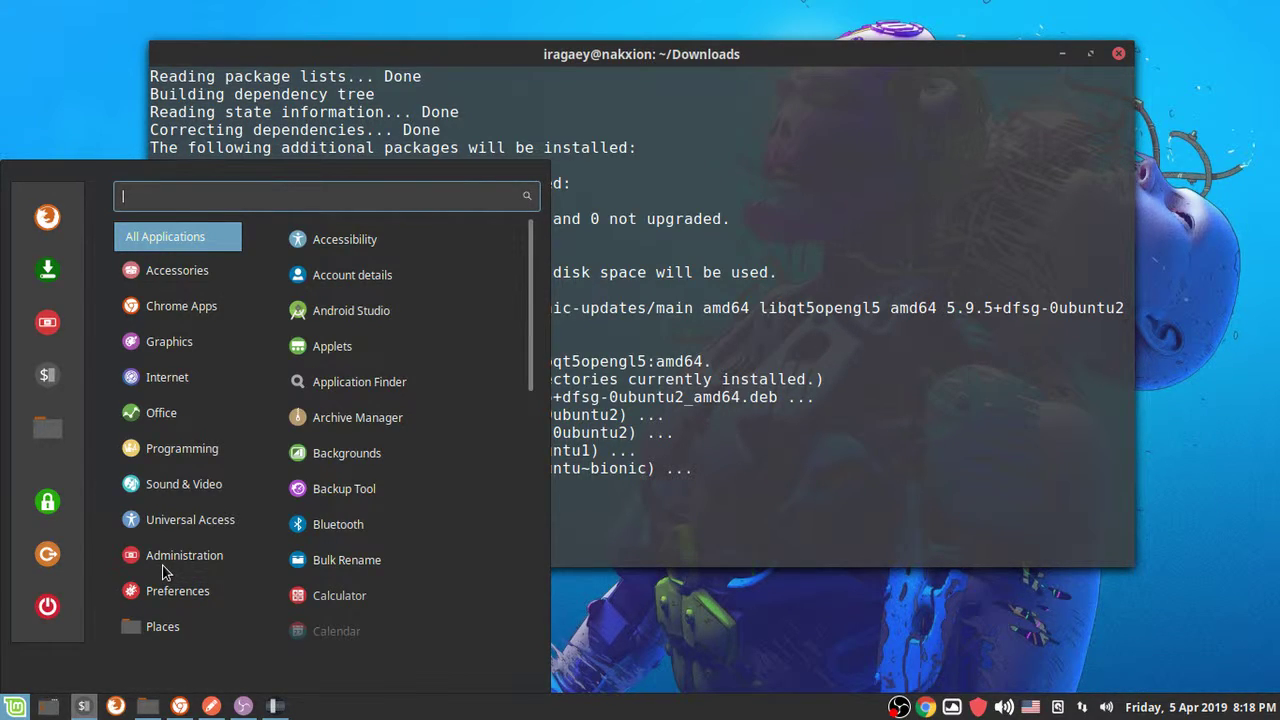
{"action": "key", "text": "Escape"}
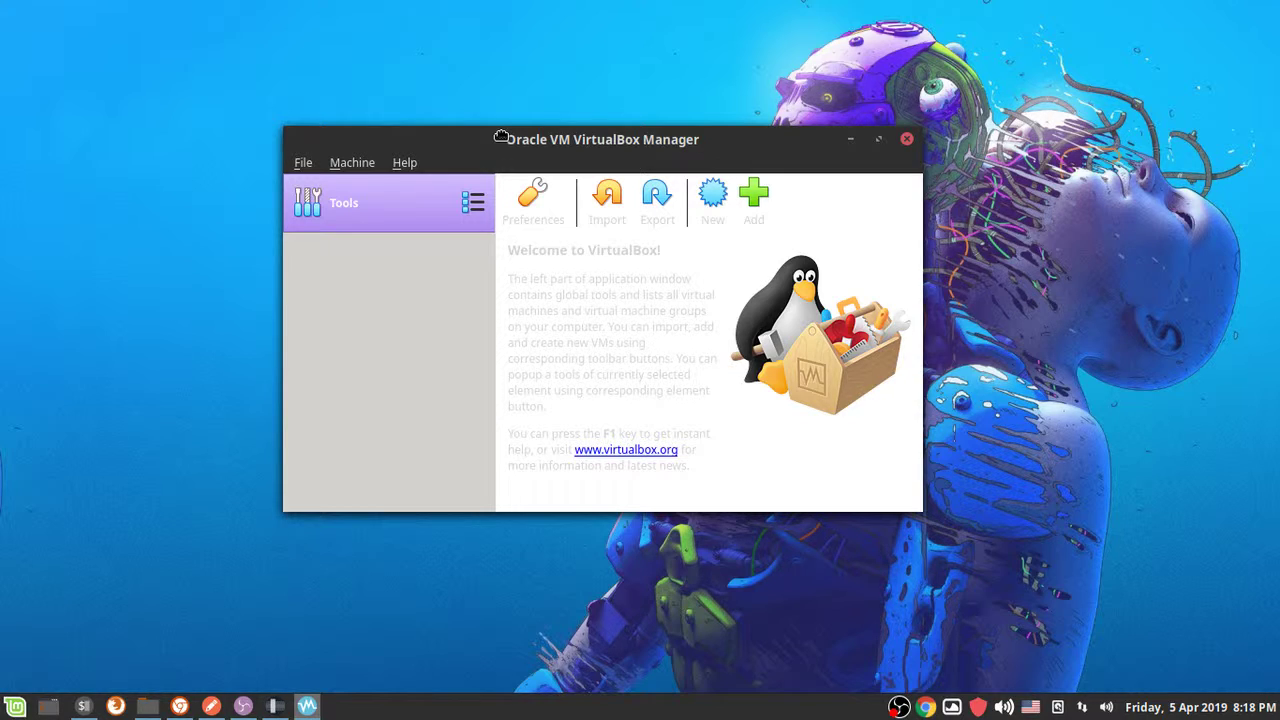
Start creating a new virtual machine and name it Ubuntu64.
{"action": "left_click", "coordinate": [422, 157]}
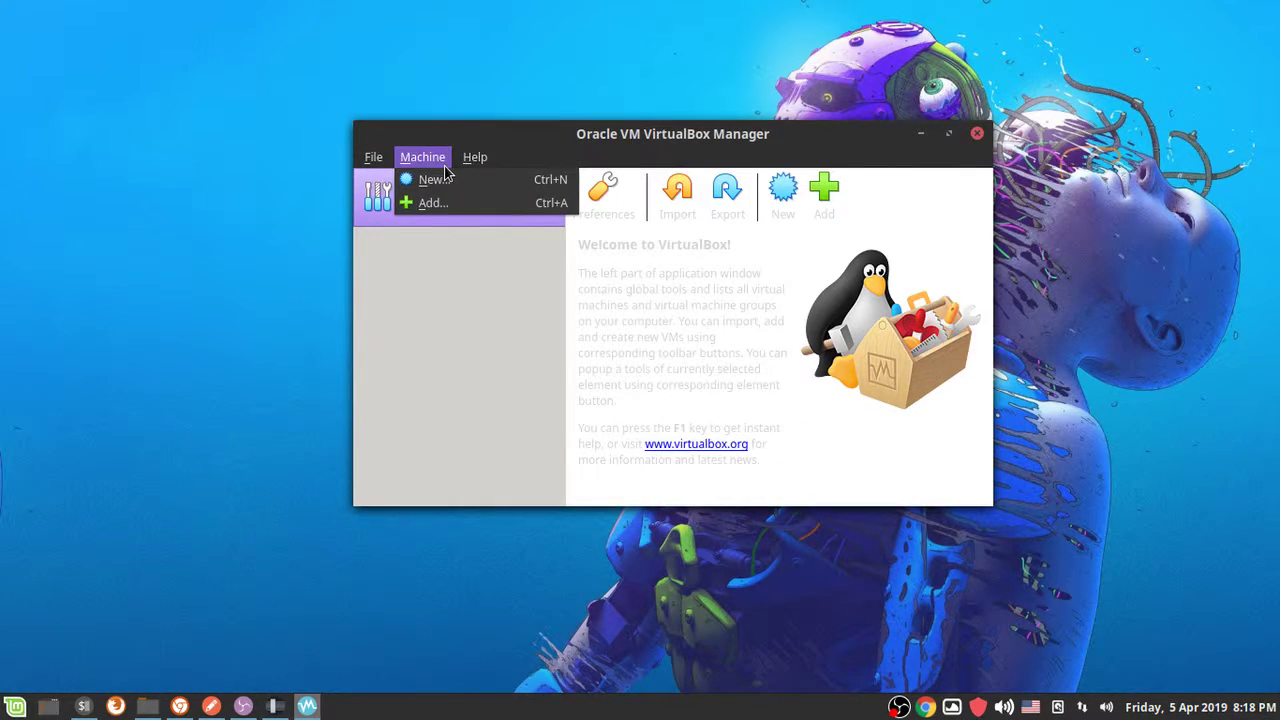
{"action": "left_click", "coordinate": [594, 150]}
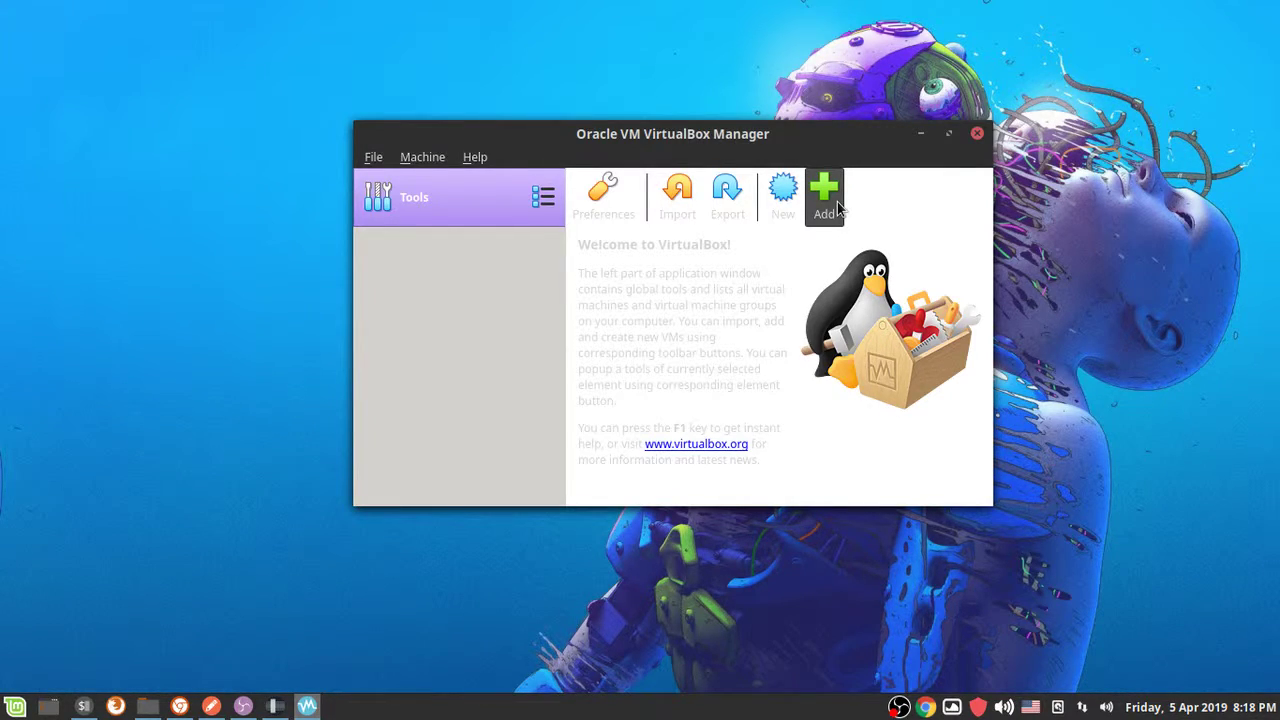
{"action": "left_click", "coordinate": [783, 210]}
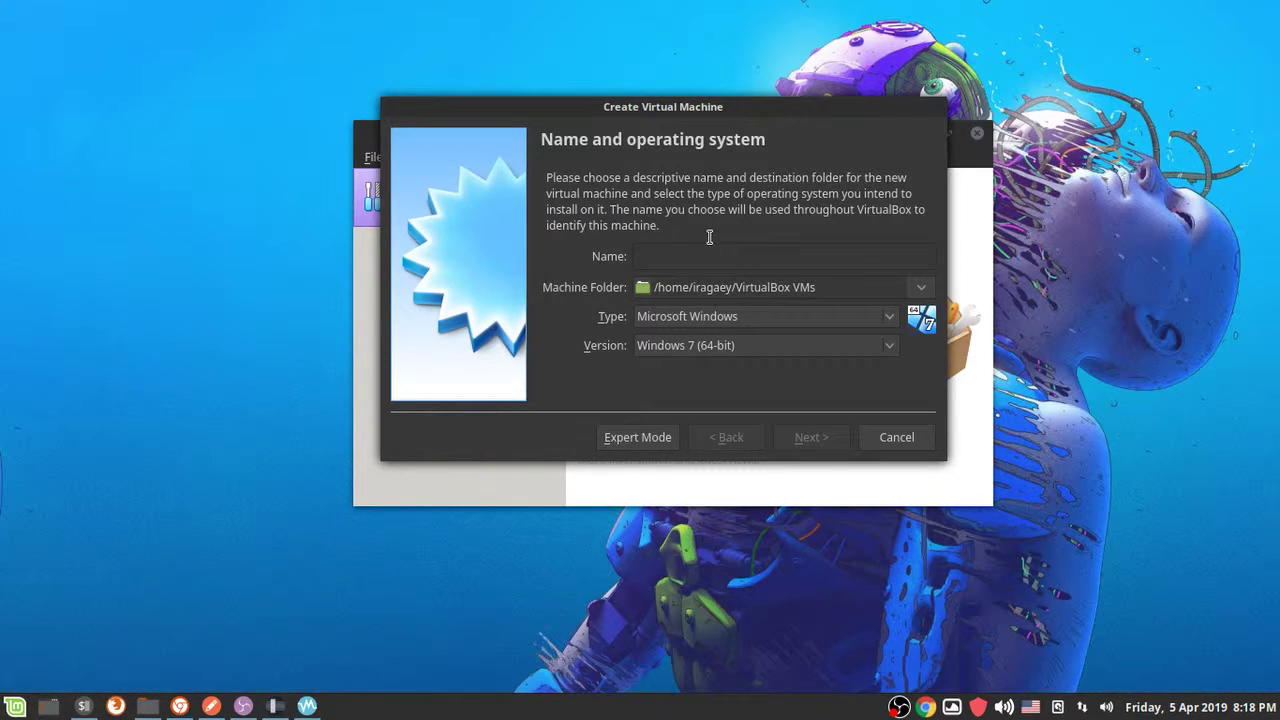
{"action": "type", "text": "Ubuntu6"}
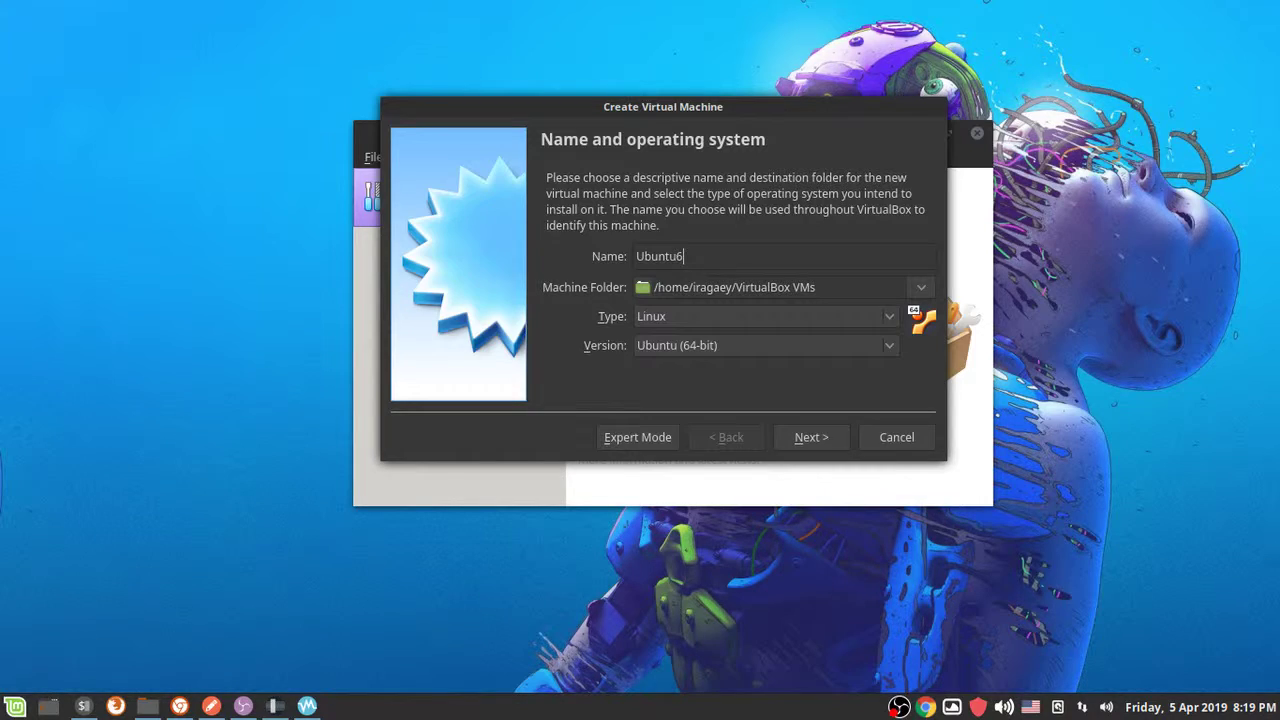
{"action": "type", "text": "4"}
Change the last folder in the new machine's folder path to VirtualBox_VMs and accept the name and operating system settings.
{"action": "left_click", "coordinate": [921, 287]}
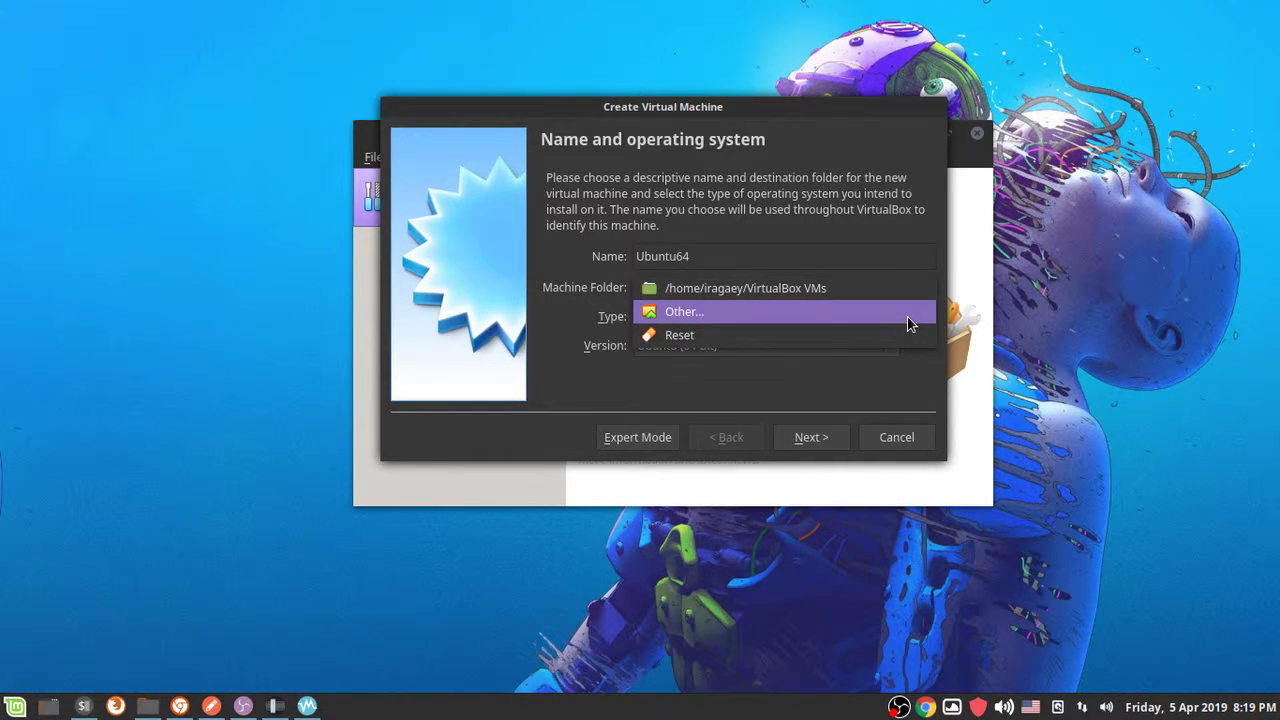
{"action": "left_click", "coordinate": [811, 292]}
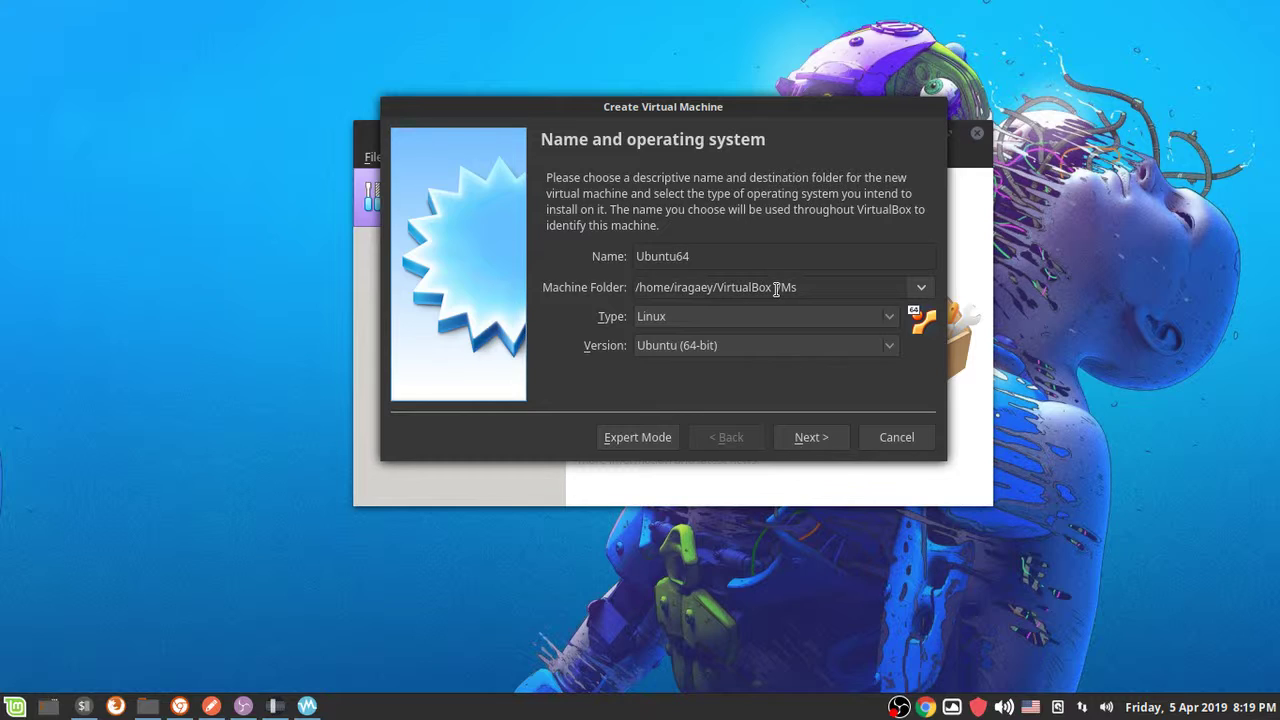
{"action": "key", "text": "Return"}
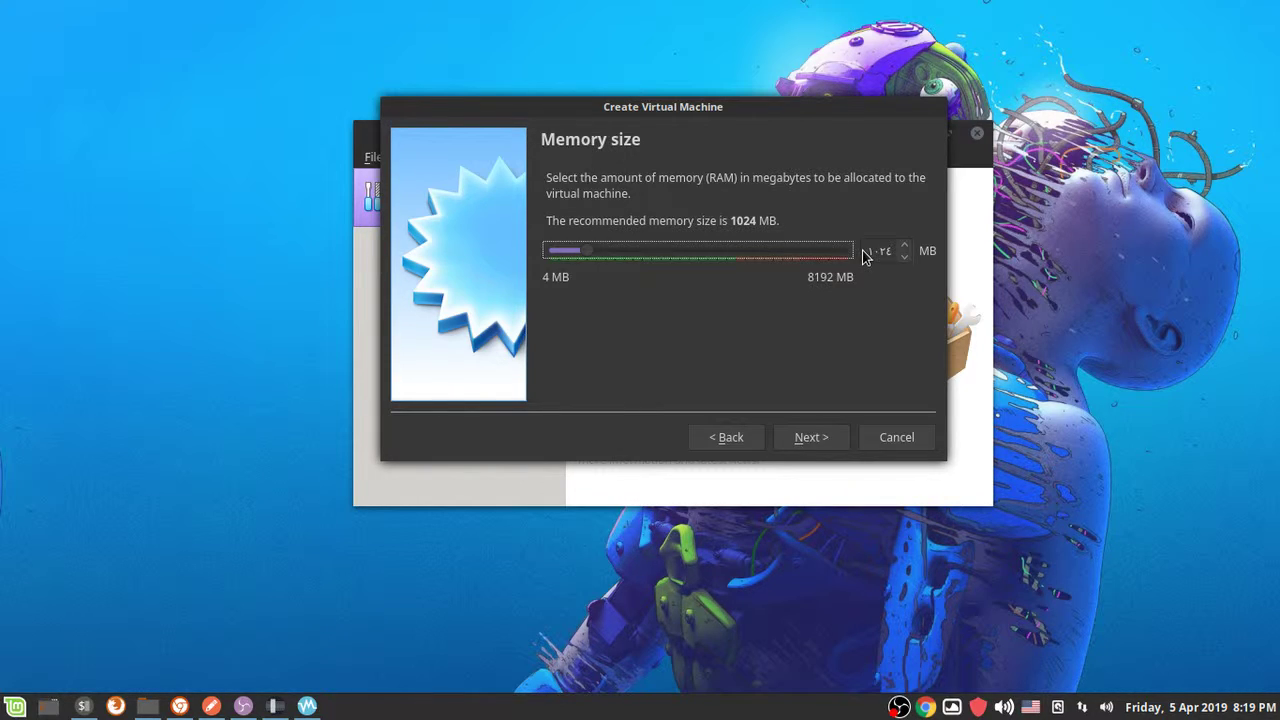
Allocate 2048 MB of memory and choose to create a new virtual hard disk of type VDI (VirtualBox Disk Image).
{"action": "left_click", "coordinate": [810, 437]}
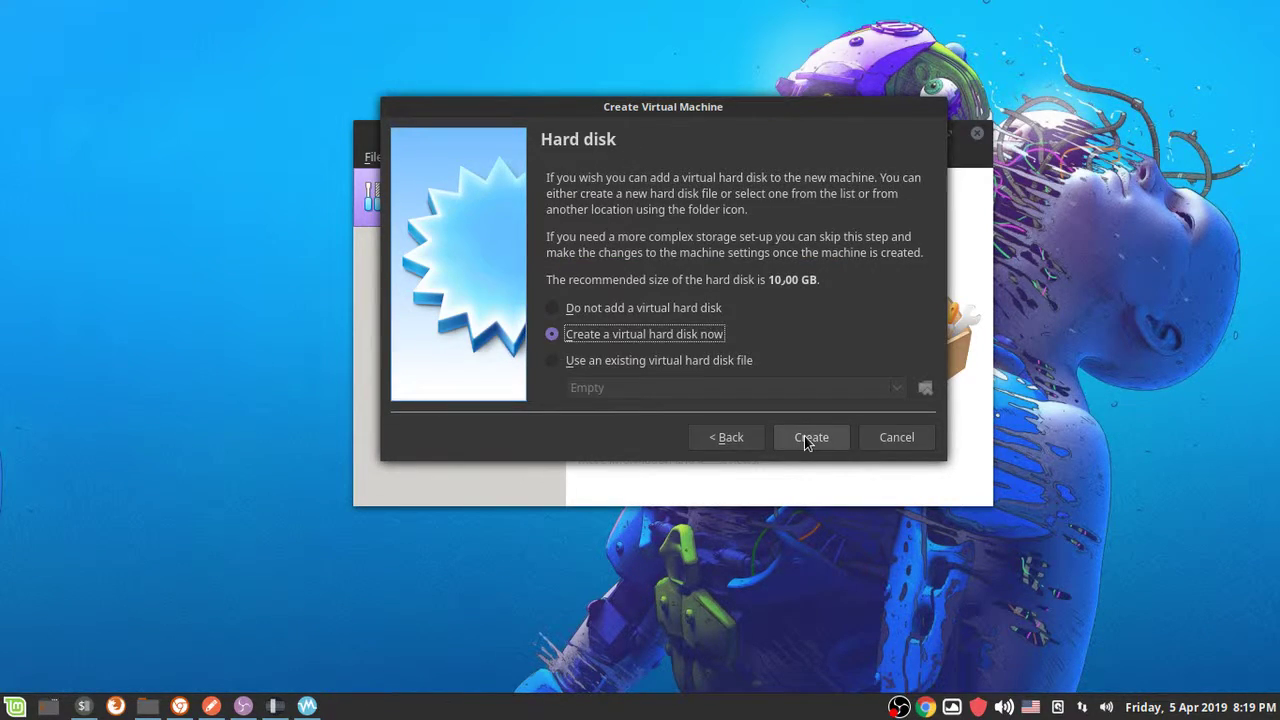
{"action": "left_click", "coordinate": [808, 440]}
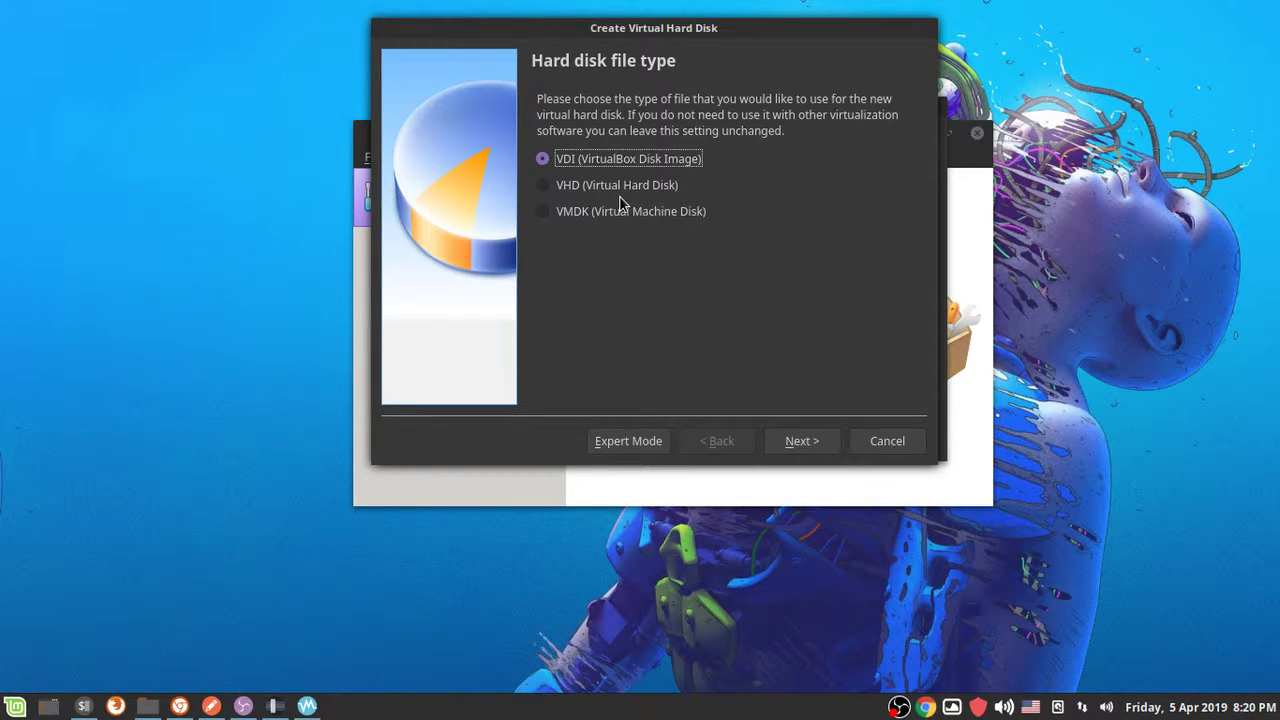
{"action": "key", "text": "Return"}
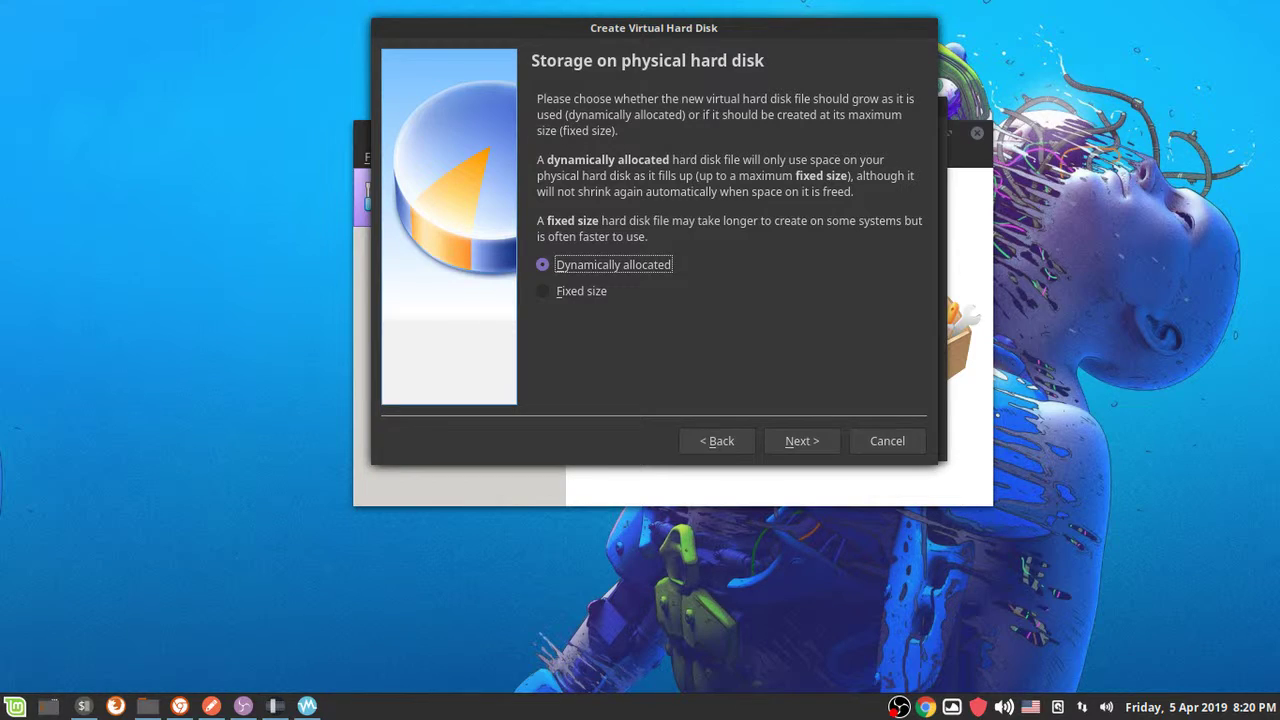
Create the virtual hard disk as dynamically allocated with a size of 15 GB.
{"action": "left_click", "coordinate": [604, 290]}
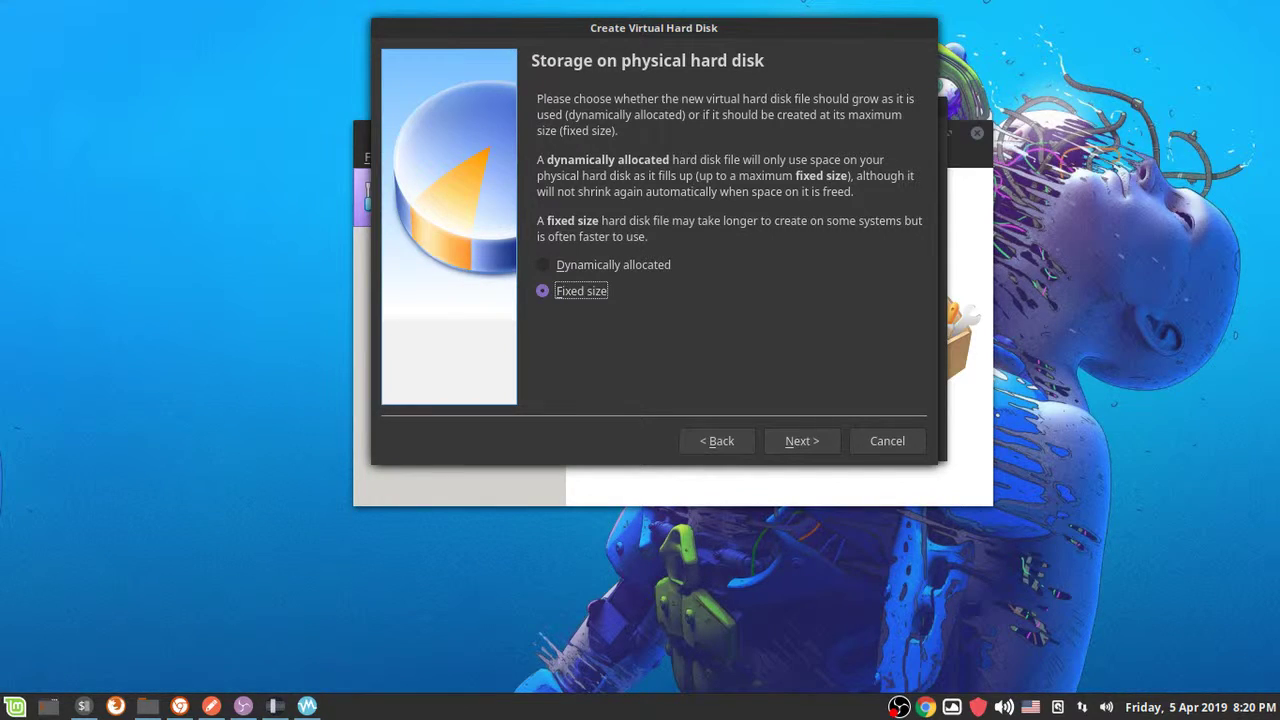
{"action": "left_click", "coordinate": [645, 266]}
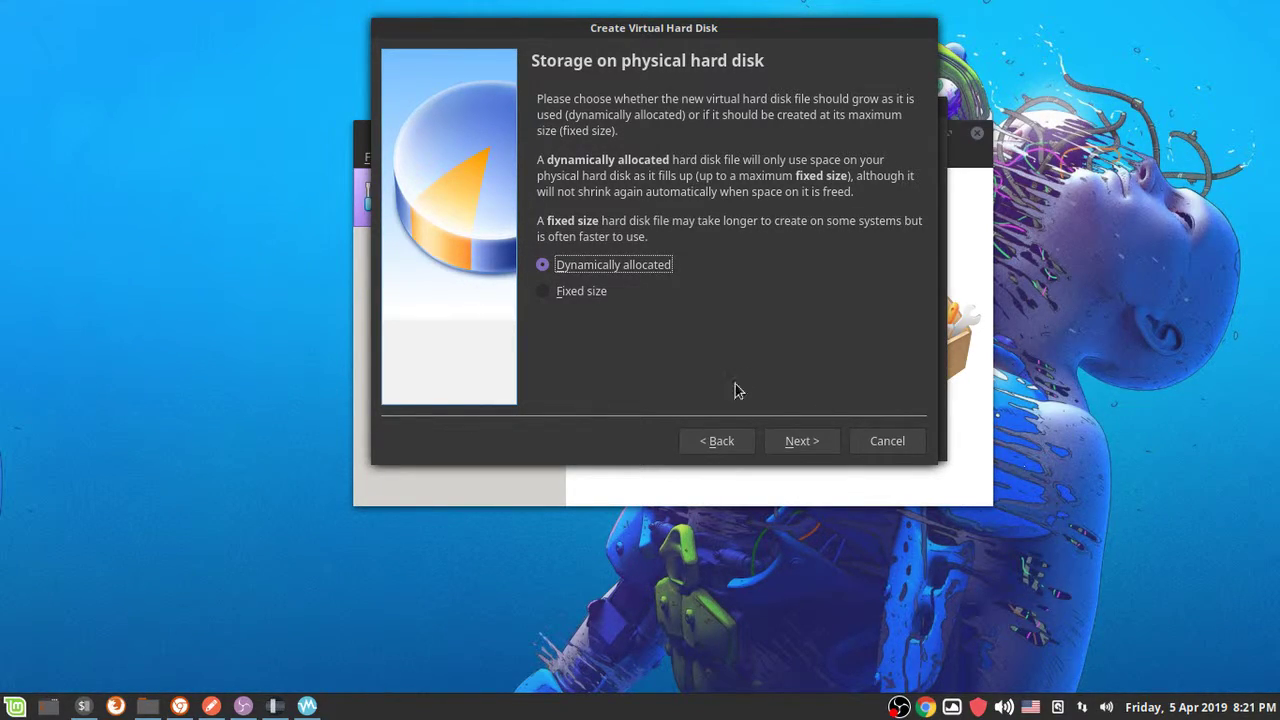
{"action": "left_click", "coordinate": [812, 441]}
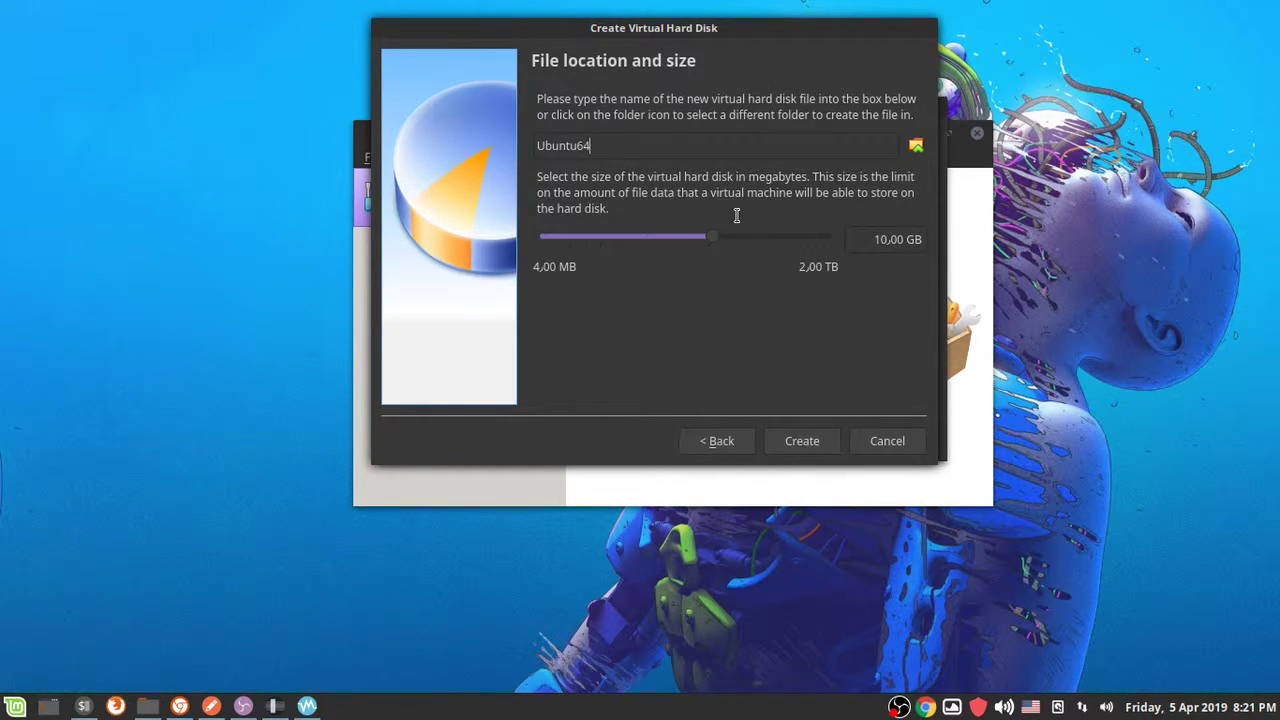
{"action": "left_click_drag", "start_coordinate": [881, 243], "coordinate": [906, 241]}
{"action": "type", "text": "15"}
{"action": "left_click", "coordinate": [808, 447]}
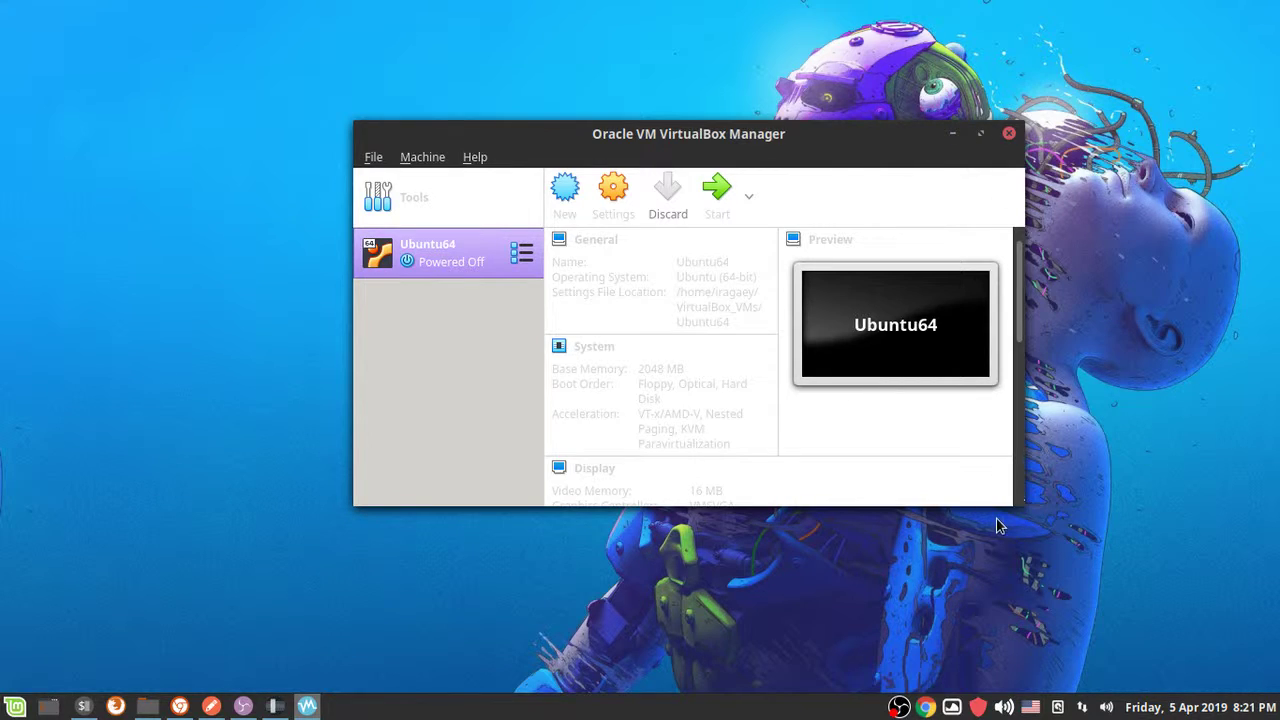
Check the progress of the Ubuntu 18.04.2 ISO download in Chrome and close the VirtualBox error page before returning to VirtualBox.
{"action": "left_click_drag", "start_coordinate": [1016, 500], "coordinate": [1177, 677]}
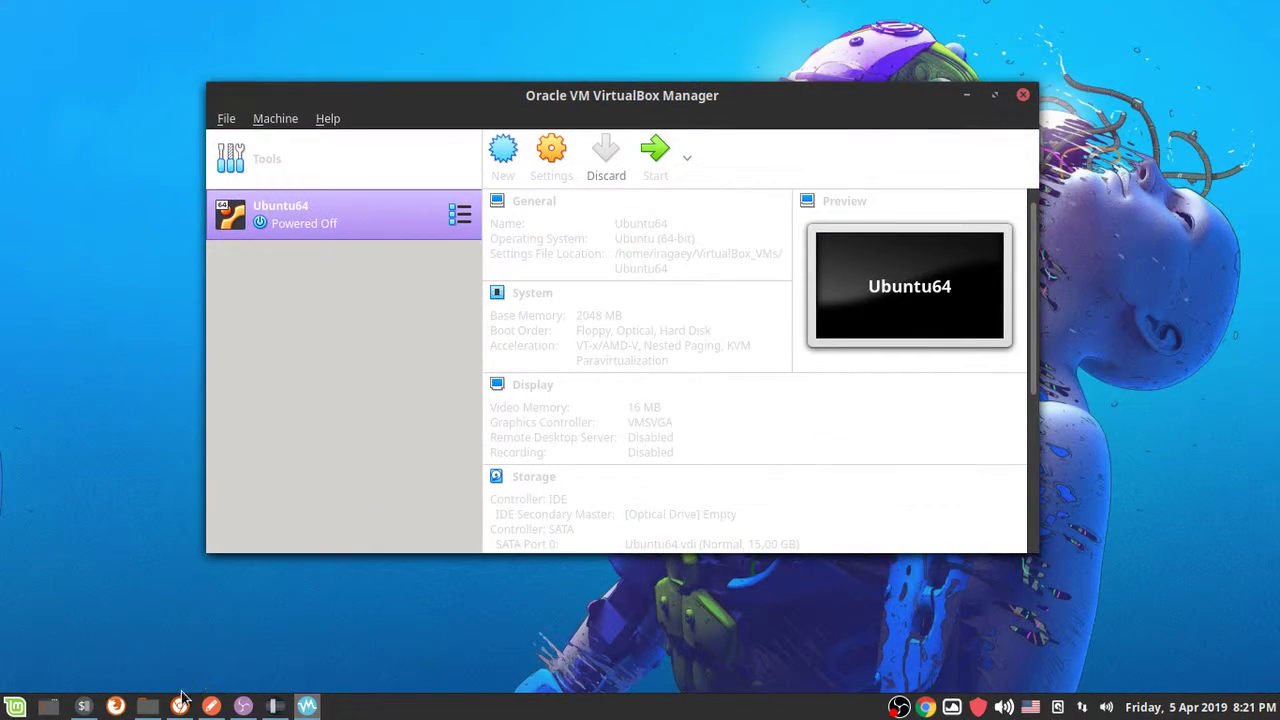
{"action": "left_click", "coordinate": [182, 702]}
{"action": "left_click", "coordinate": [820, 15]}
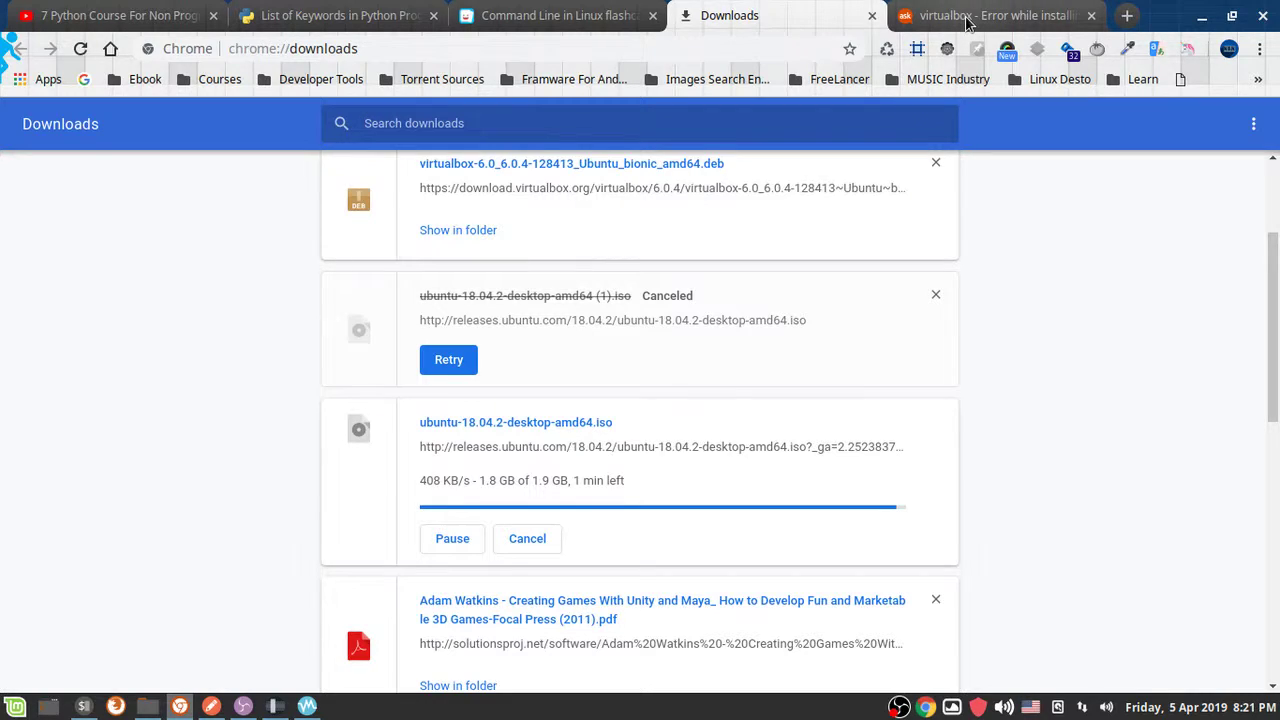
{"action": "left_click", "coordinate": [1091, 15]}
{"action": "left_click", "coordinate": [1201, 15]}
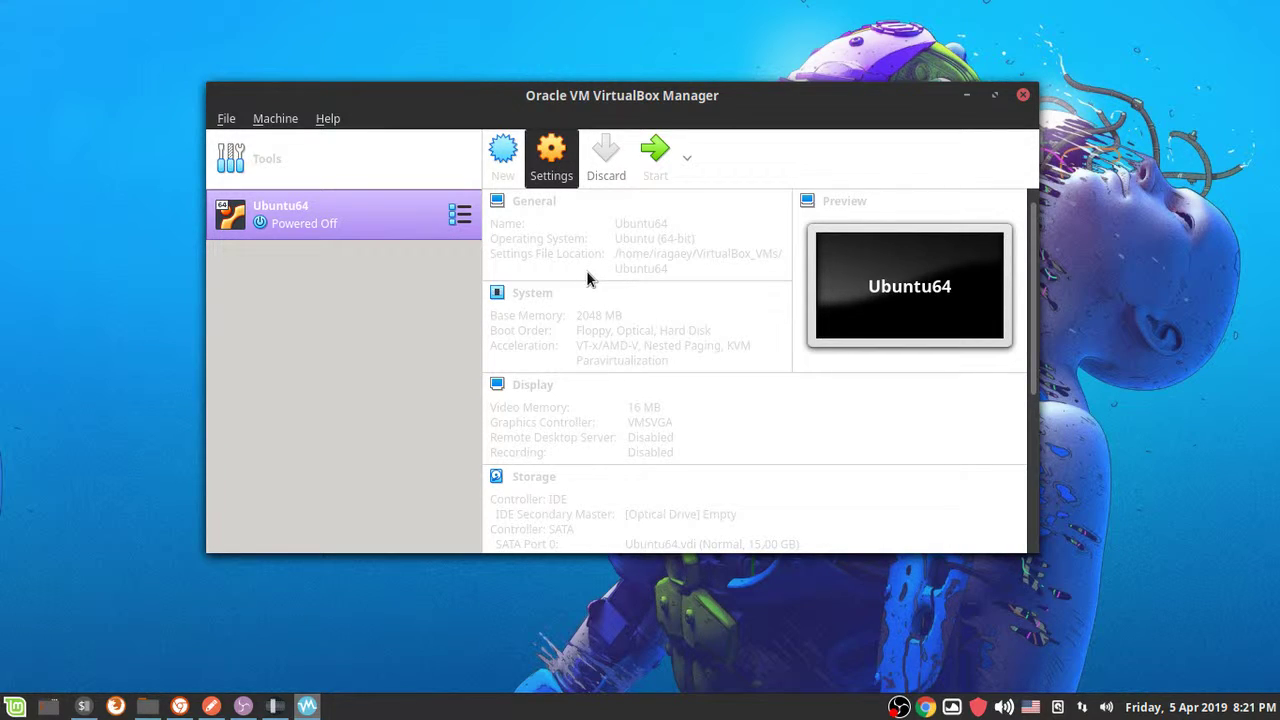
Open the Ubuntu64 machine's settings and review its General options, including advanced, description and disk encryption.
{"action": "key", "text": "ctrl+s"}
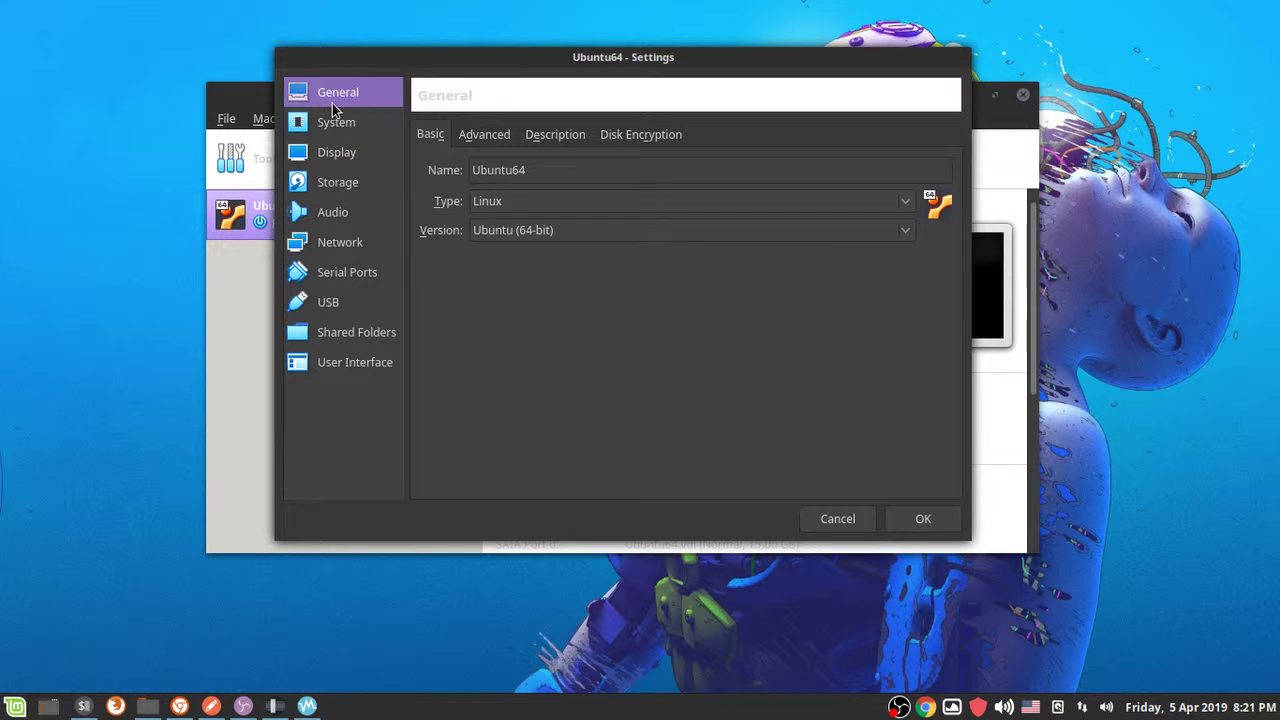
{"action": "left_click", "coordinate": [512, 145]}
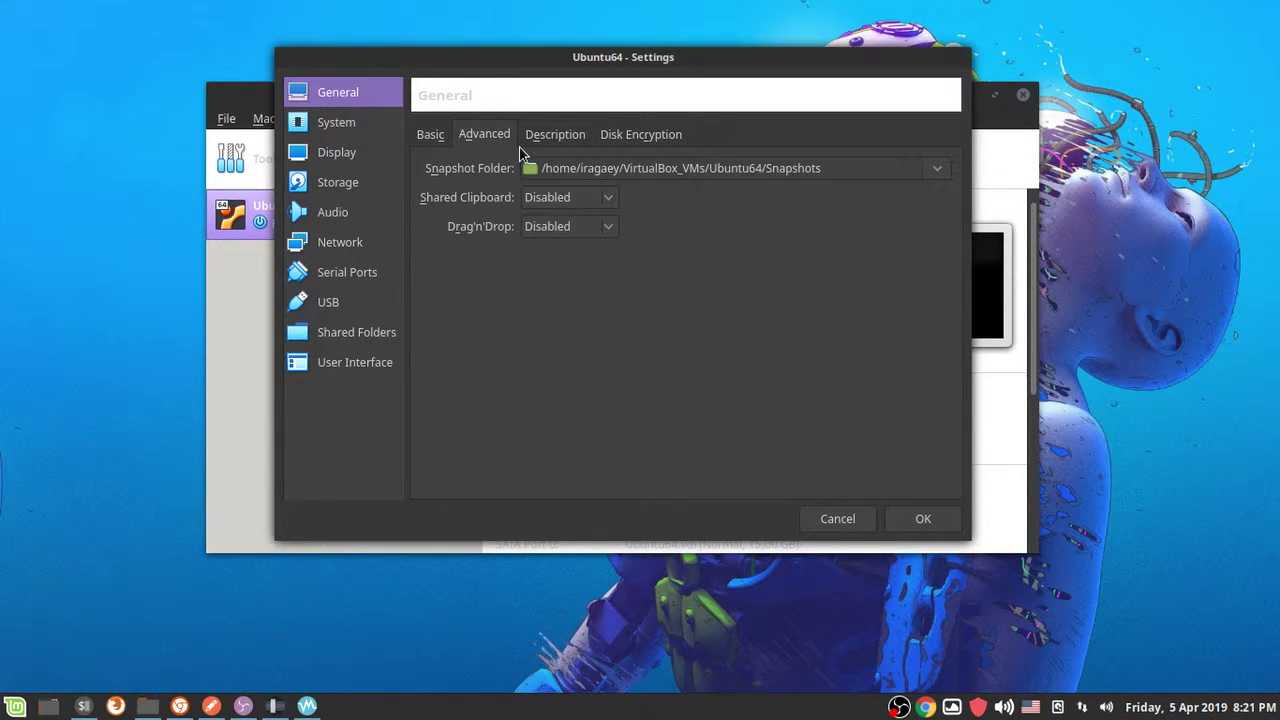
{"action": "left_click", "coordinate": [572, 140]}
{"action": "left_click", "coordinate": [655, 134]}
{"action": "left_click", "coordinate": [427, 136]}
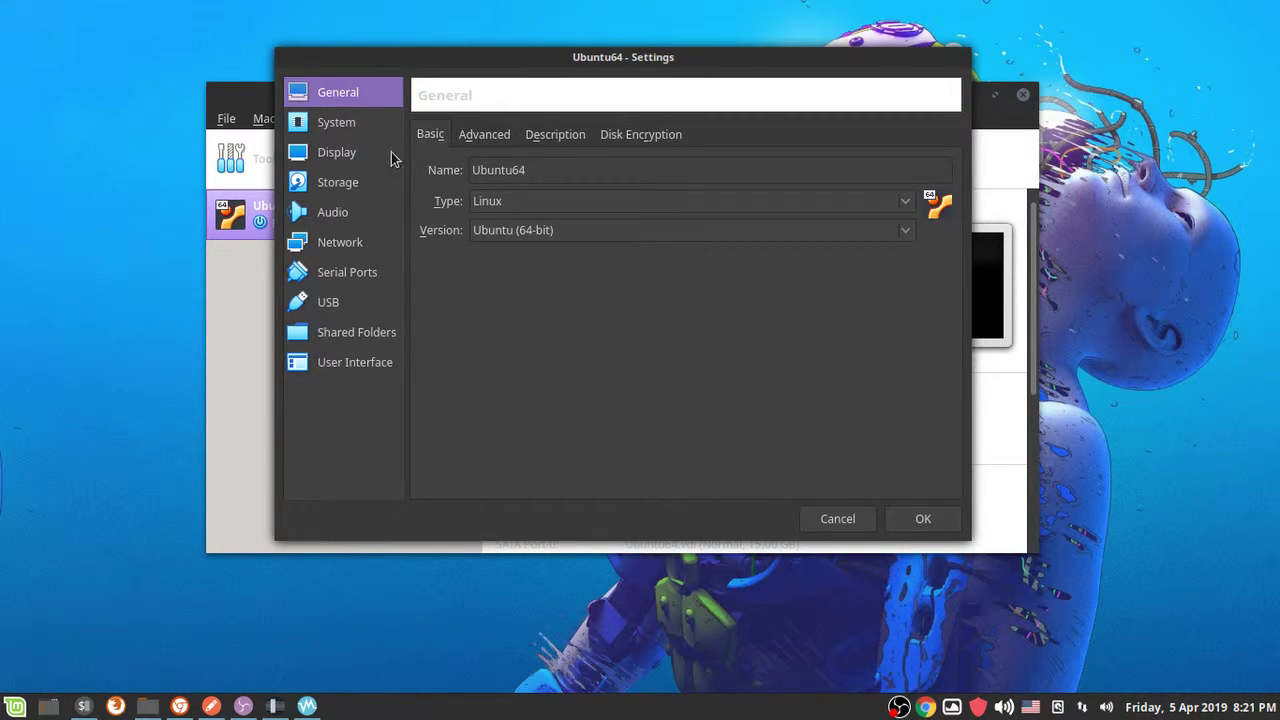
Remove Floppy from the Ubuntu64 machine's boot order, keeping Optical and Hard Disk enabled.
{"action": "left_click", "coordinate": [352, 128]}
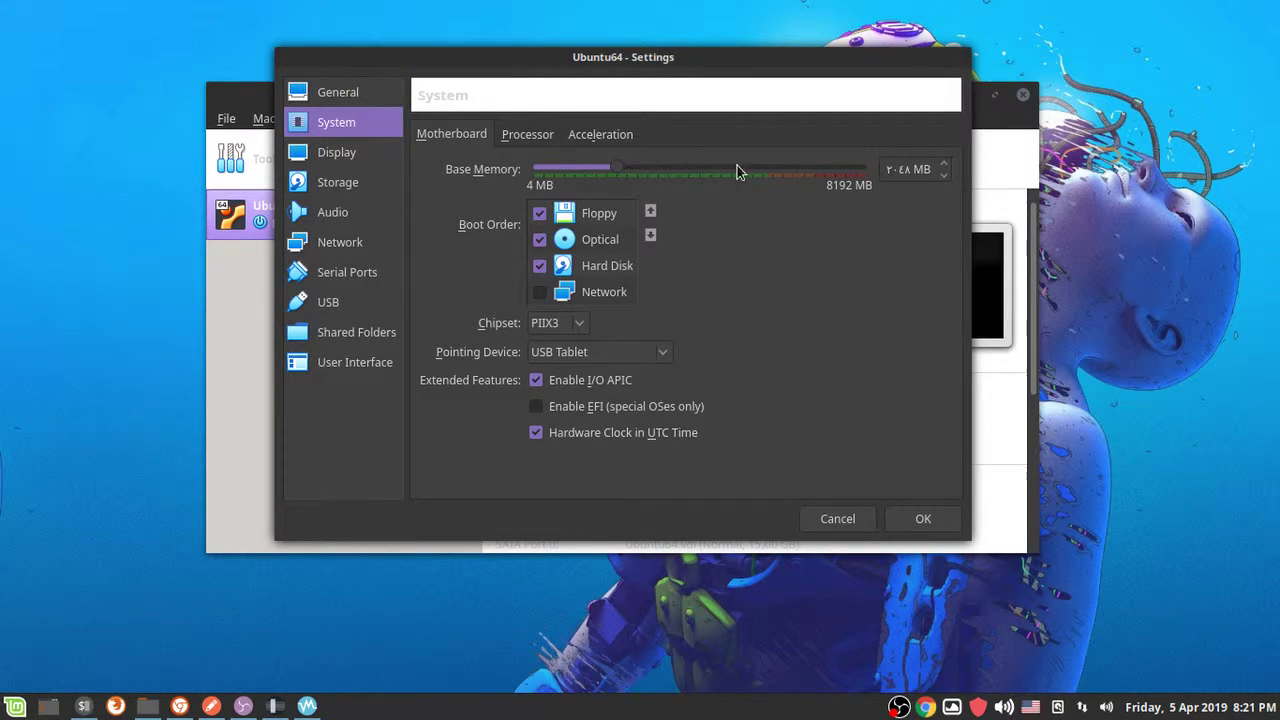
{"action": "left_click", "coordinate": [539, 216]}
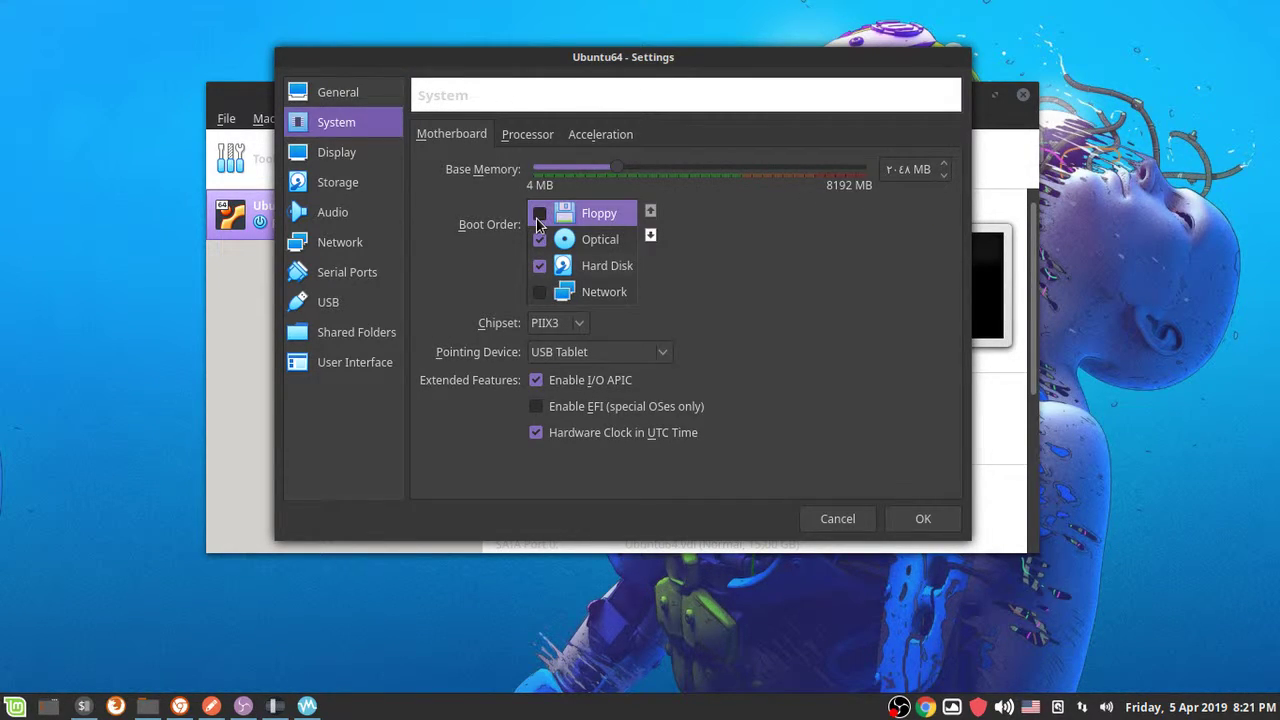
{"action": "left_click", "coordinate": [598, 245]}
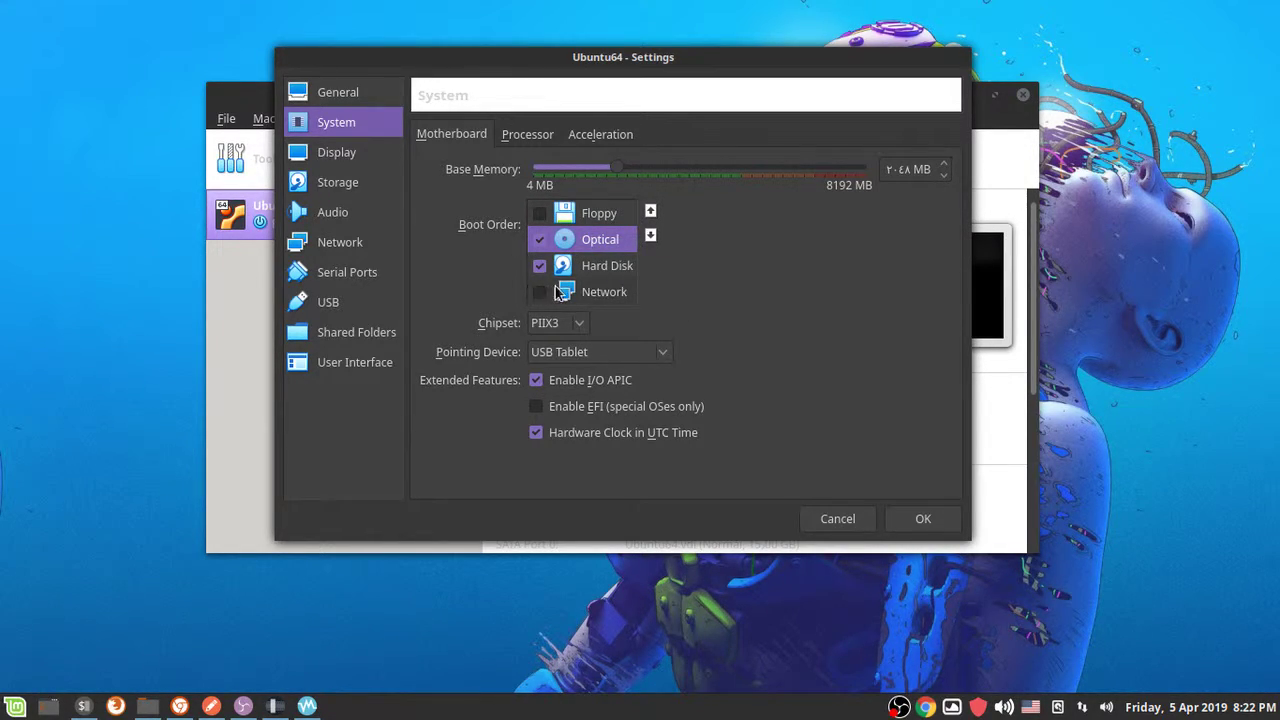
Review the virtual machine's processor and acceleration settings.
{"action": "left_click", "coordinate": [543, 138]}
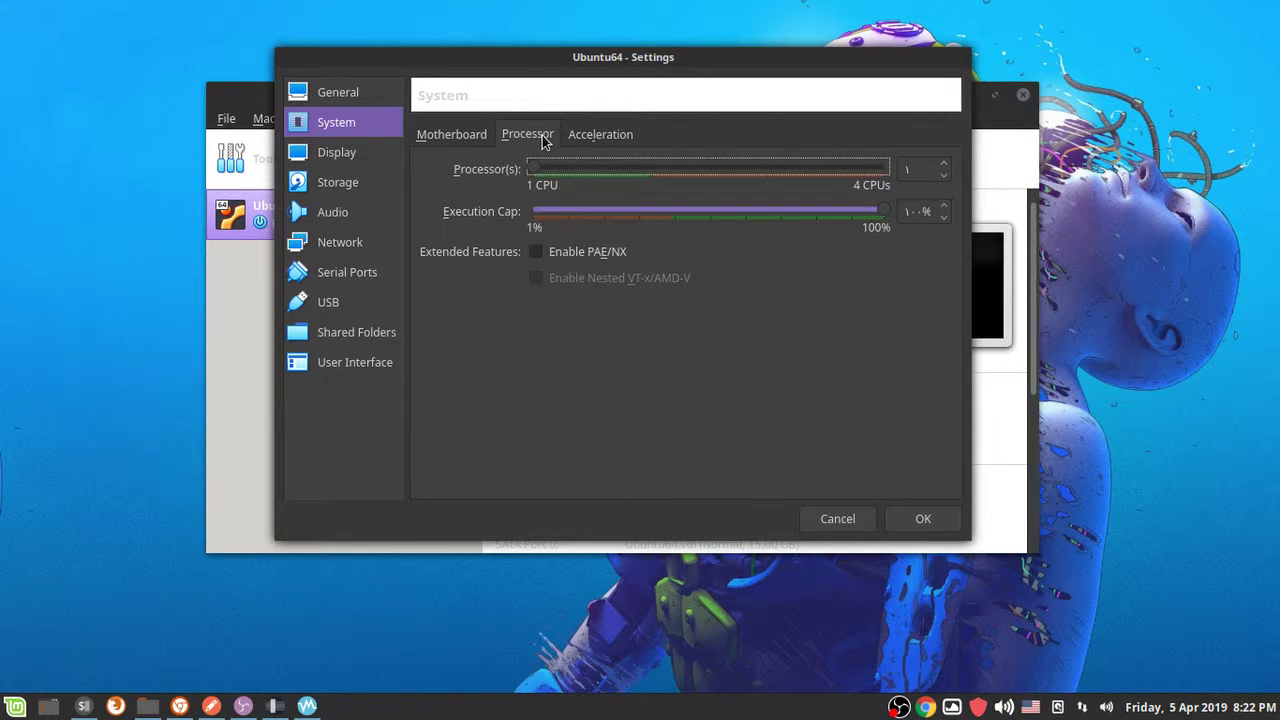
{"action": "left_click", "coordinate": [602, 172]}
{"action": "left_click", "coordinate": [619, 134]}
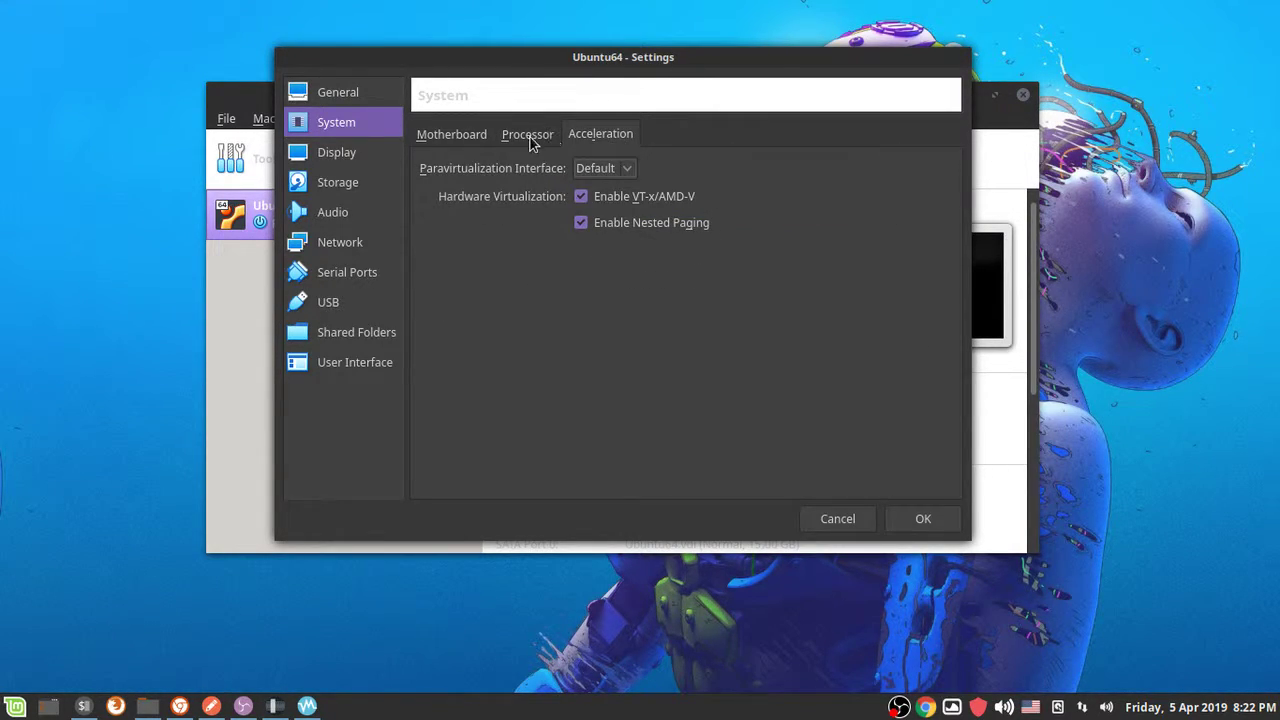
{"action": "left_click", "coordinate": [530, 143]}
{"action": "left_click", "coordinate": [423, 134]}
Set the virtual machine's video memory to 64 MB.
{"action": "left_click", "coordinate": [333, 180]}
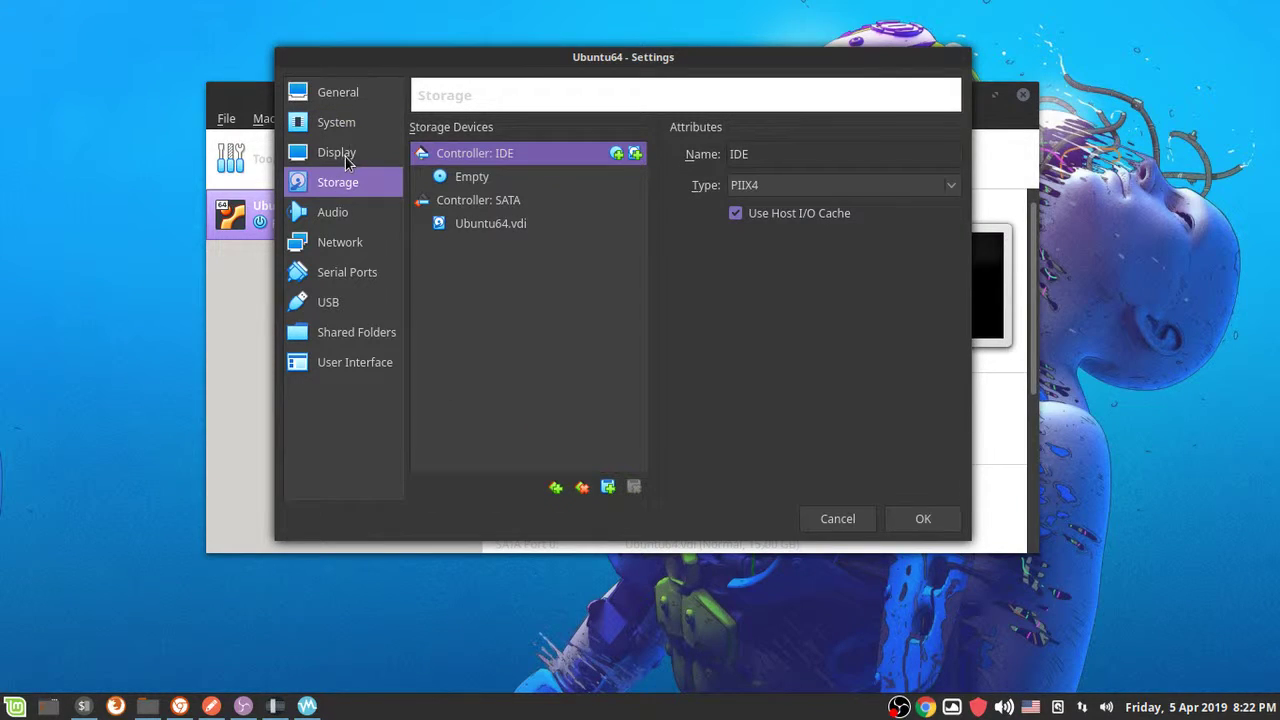
{"action": "left_click", "coordinate": [350, 155]}
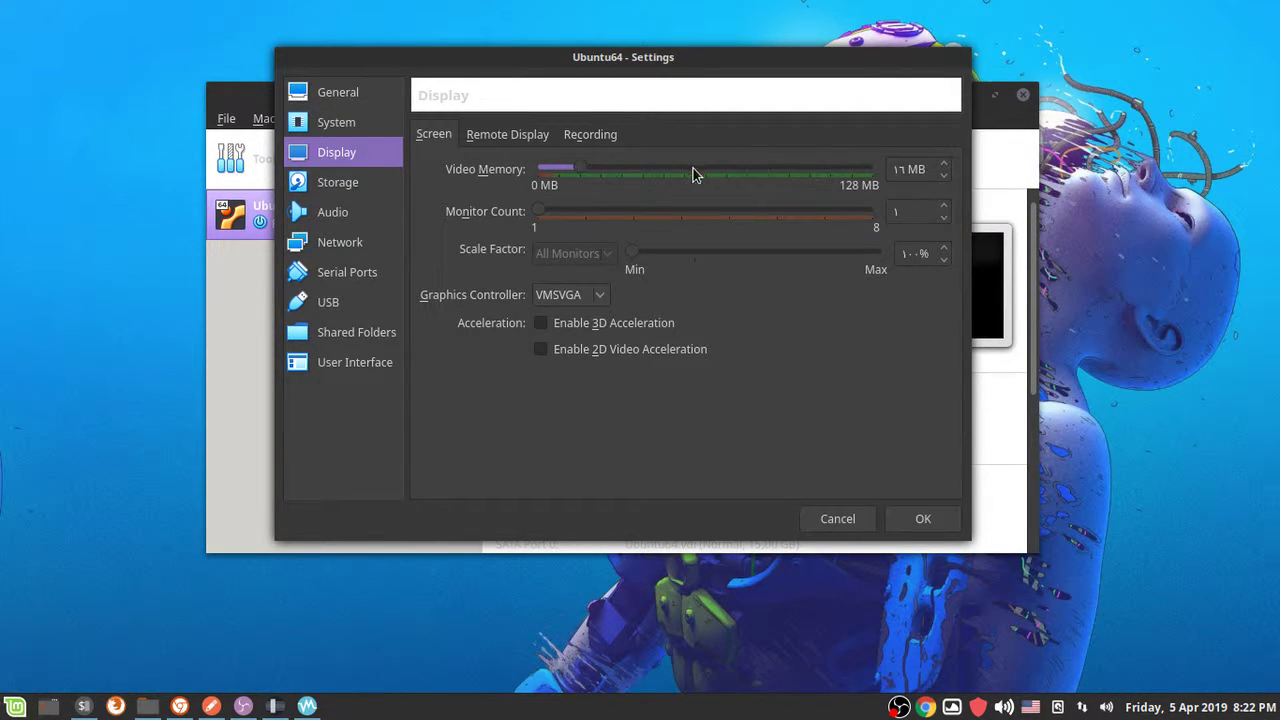
{"action": "left_click_drag", "start_coordinate": [590, 170], "coordinate": [948, 183]}
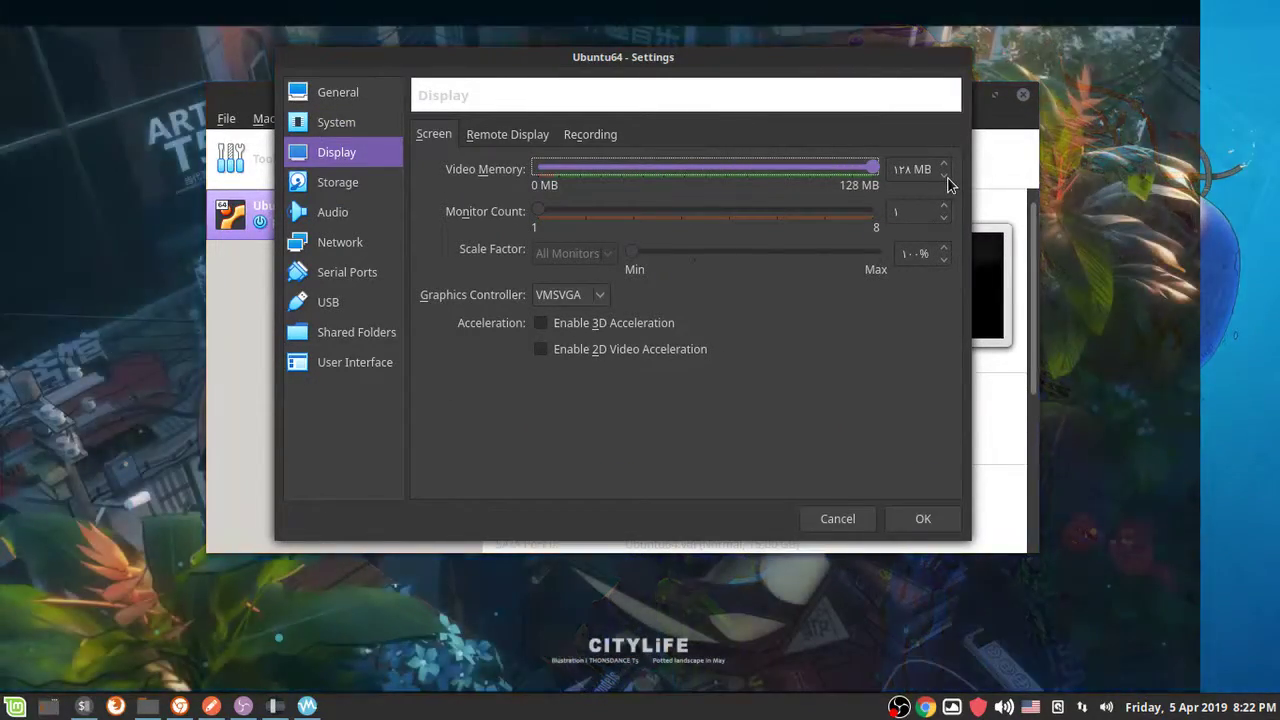
{"action": "left_click_drag", "start_coordinate": [871, 172], "coordinate": [826, 189]}
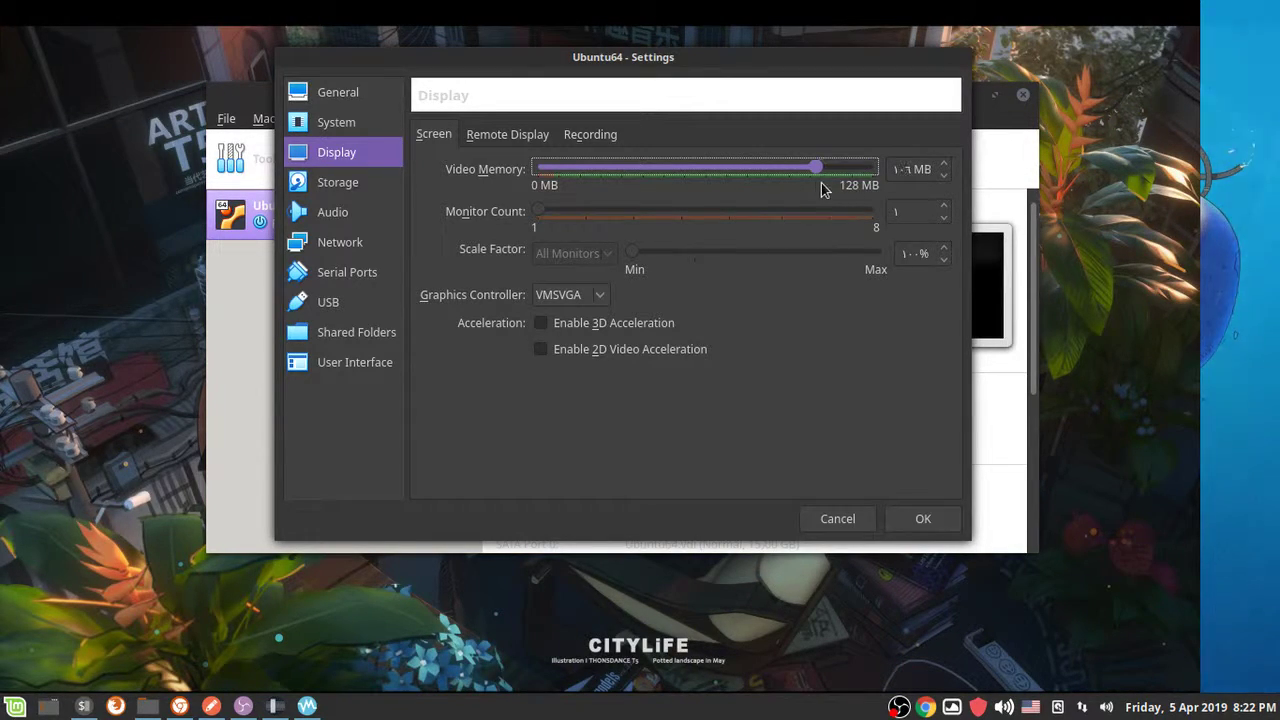
{"action": "left_click_drag", "start_coordinate": [906, 170], "coordinate": [864, 174]}
{"action": "type", "text": "64"}
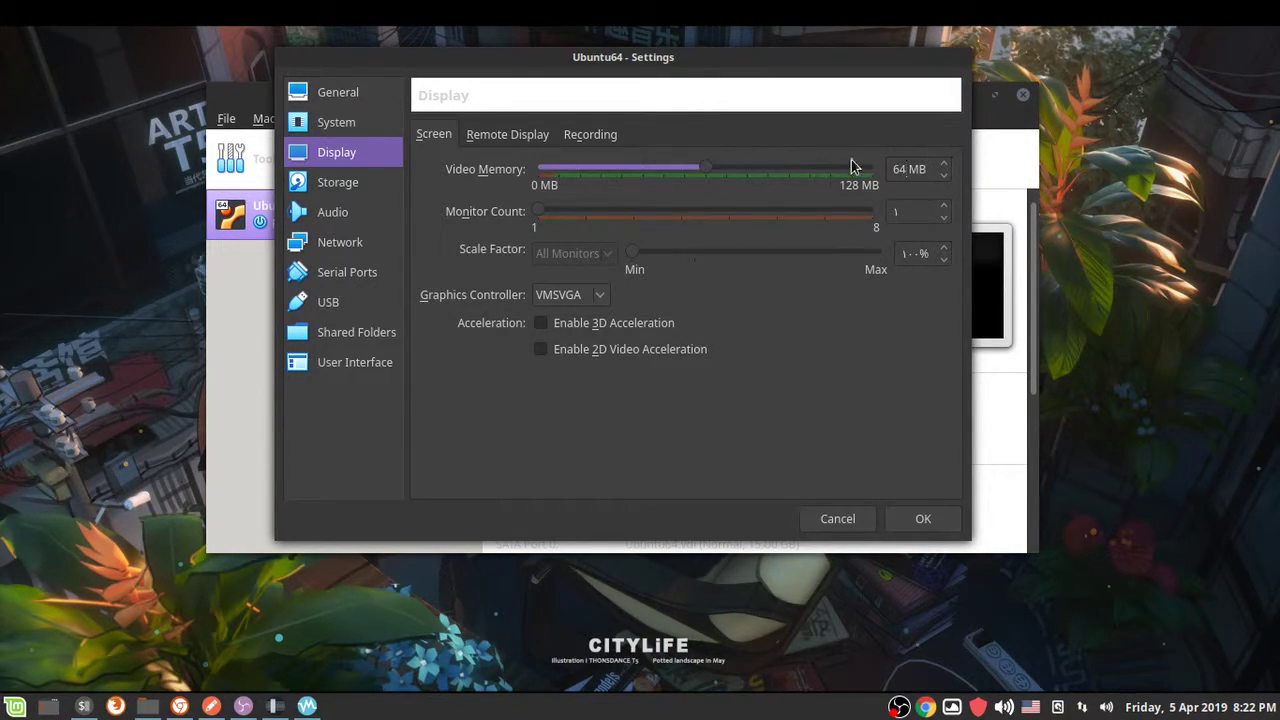
Review the virtual machine's remote display, storage, audio, network, serial port, USB and shared folder settings.
{"action": "left_click", "coordinate": [498, 139]}
{"action": "scroll", "coordinate": [410, 140], "scroll_direction": "down", "scroll_amount": 1}
{"action": "scroll", "coordinate": [423, 135], "scroll_direction": "up", "scroll_amount": 2}
{"action": "left_click", "coordinate": [367, 190]}
{"action": "left_click", "coordinate": [364, 222]}
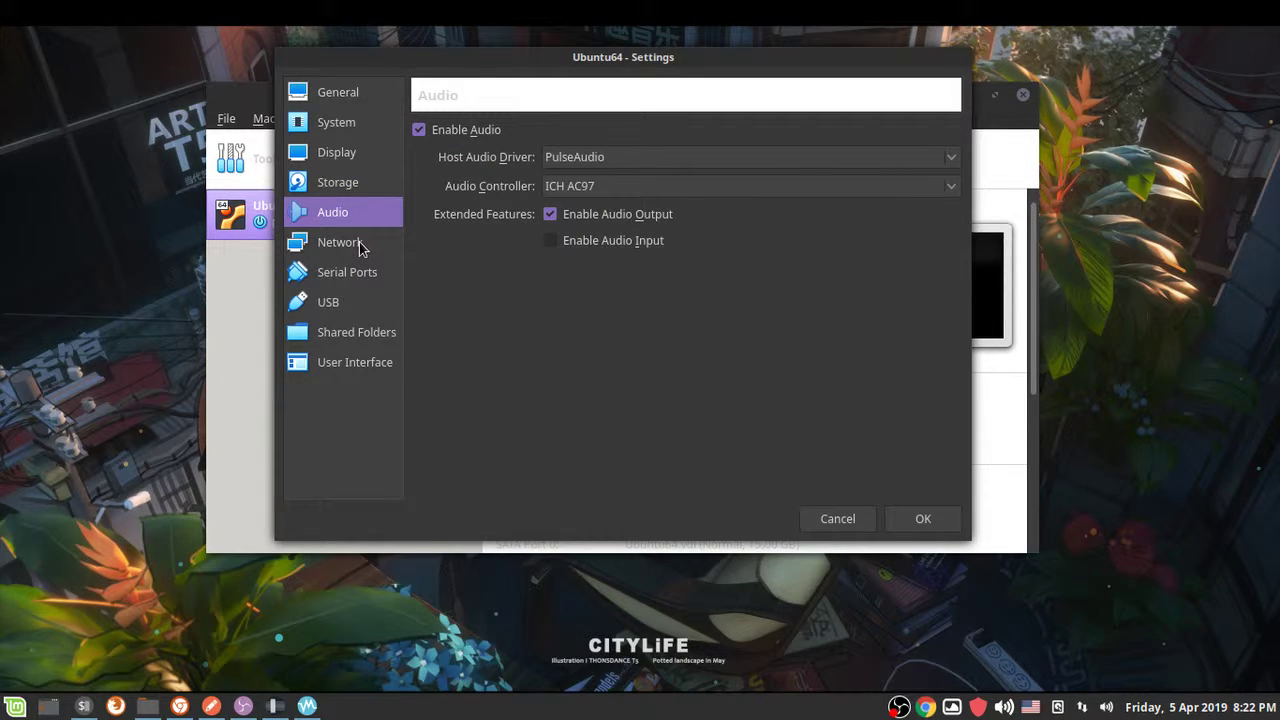
{"action": "left_click", "coordinate": [362, 246]}
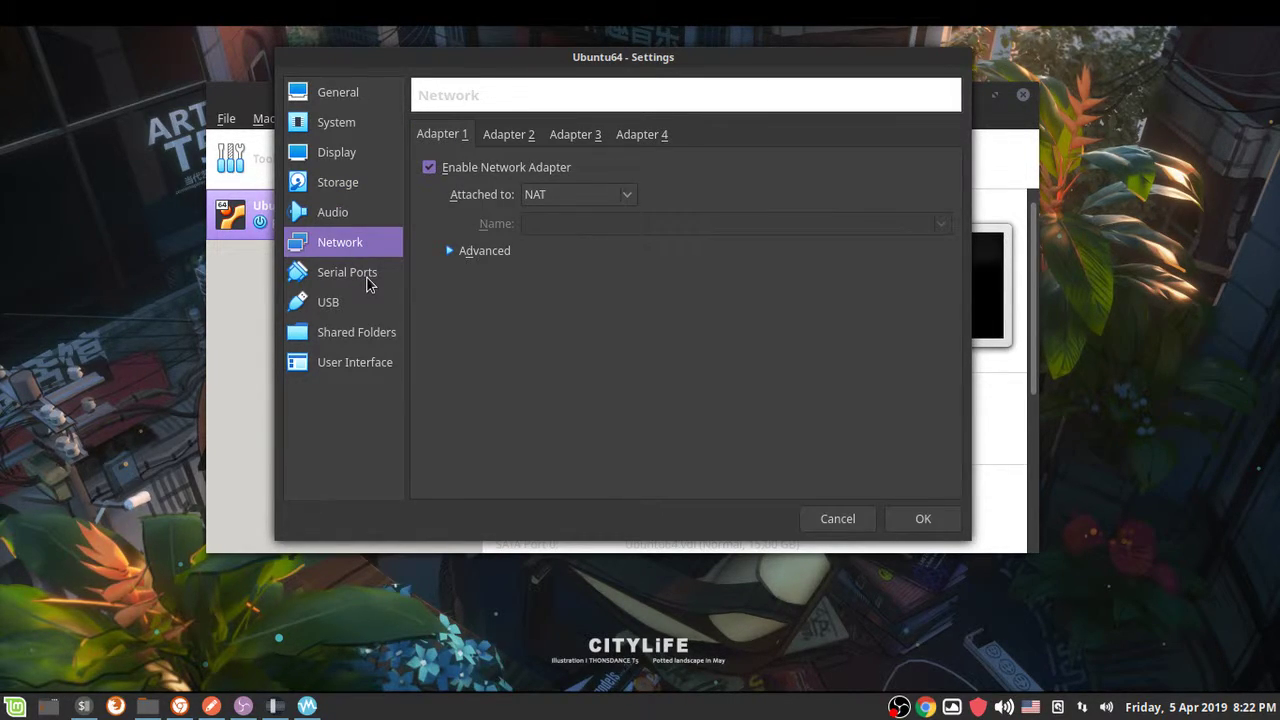
{"action": "left_click", "coordinate": [366, 275]}
{"action": "left_click", "coordinate": [365, 302]}
{"action": "left_click", "coordinate": [366, 332]}
{"action": "left_click", "coordinate": [362, 247]}
{"action": "left_click", "coordinate": [360, 213]}
Open the virtual machine's storage settings and check the Ubuntu ISO entry in Chrome's downloads.
{"action": "left_click", "coordinate": [360, 185]}
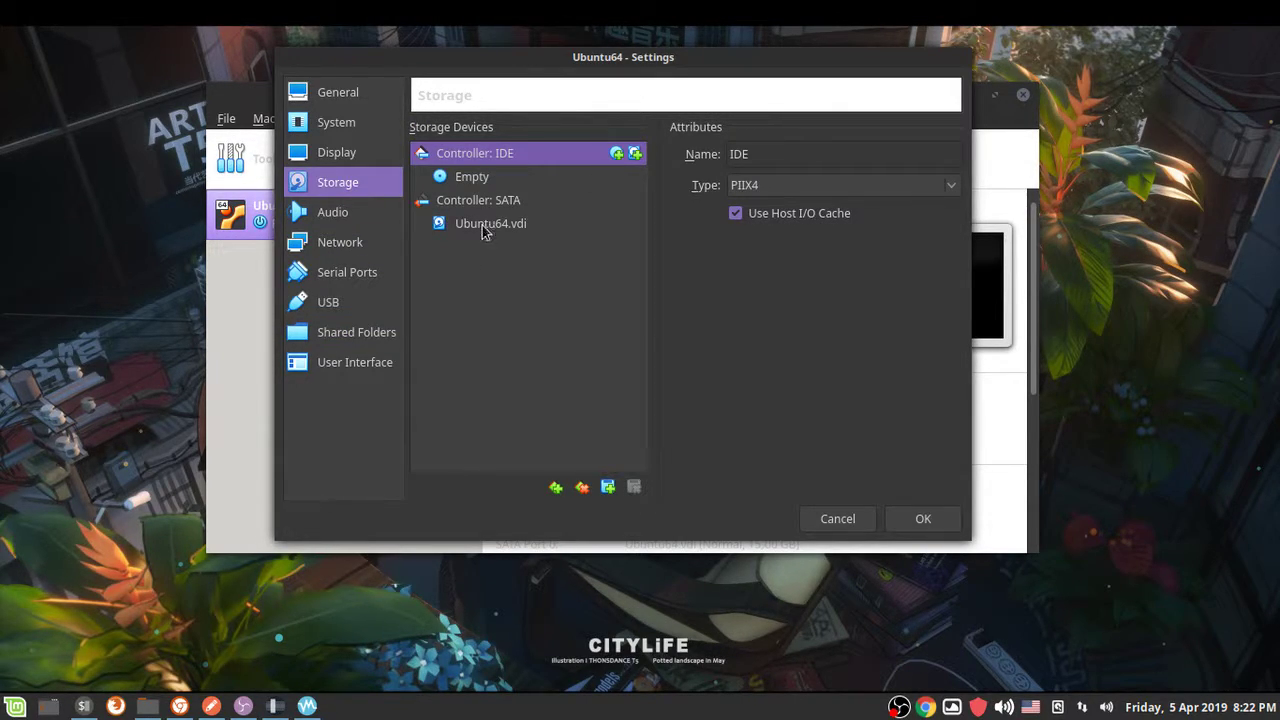
{"action": "left_click", "coordinate": [179, 706]}
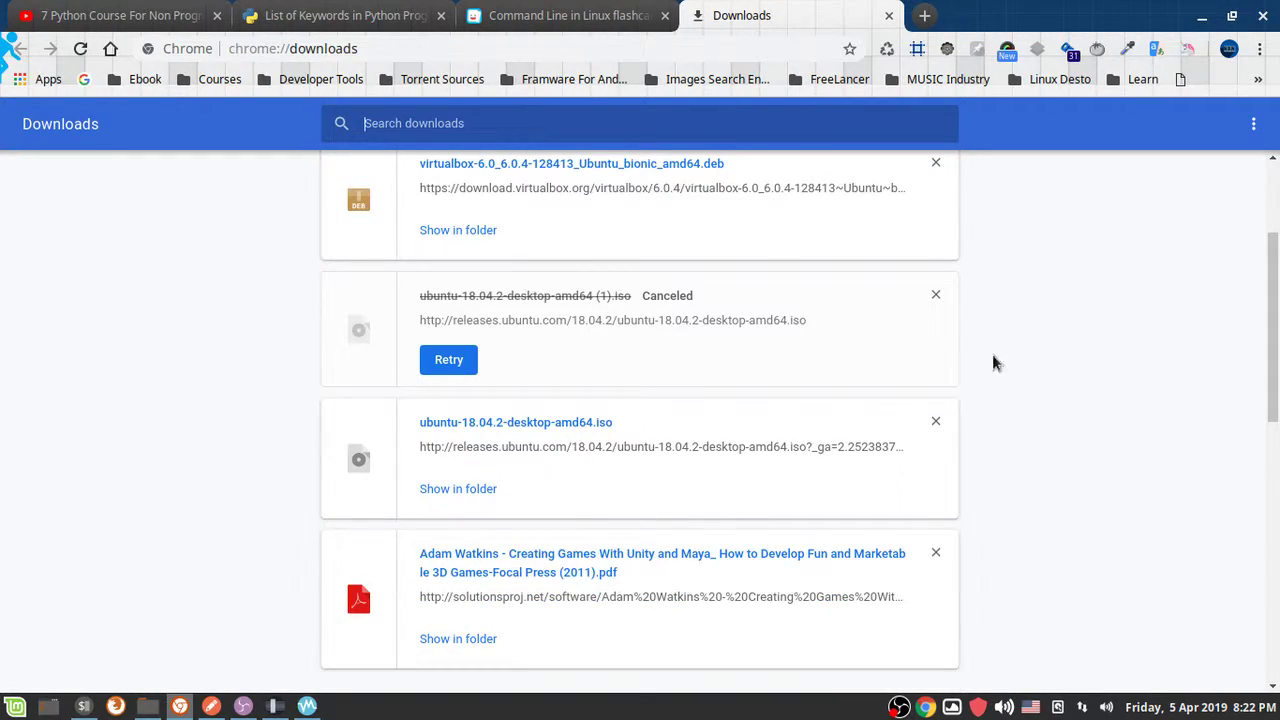
{"action": "left_click", "coordinate": [1202, 15]}
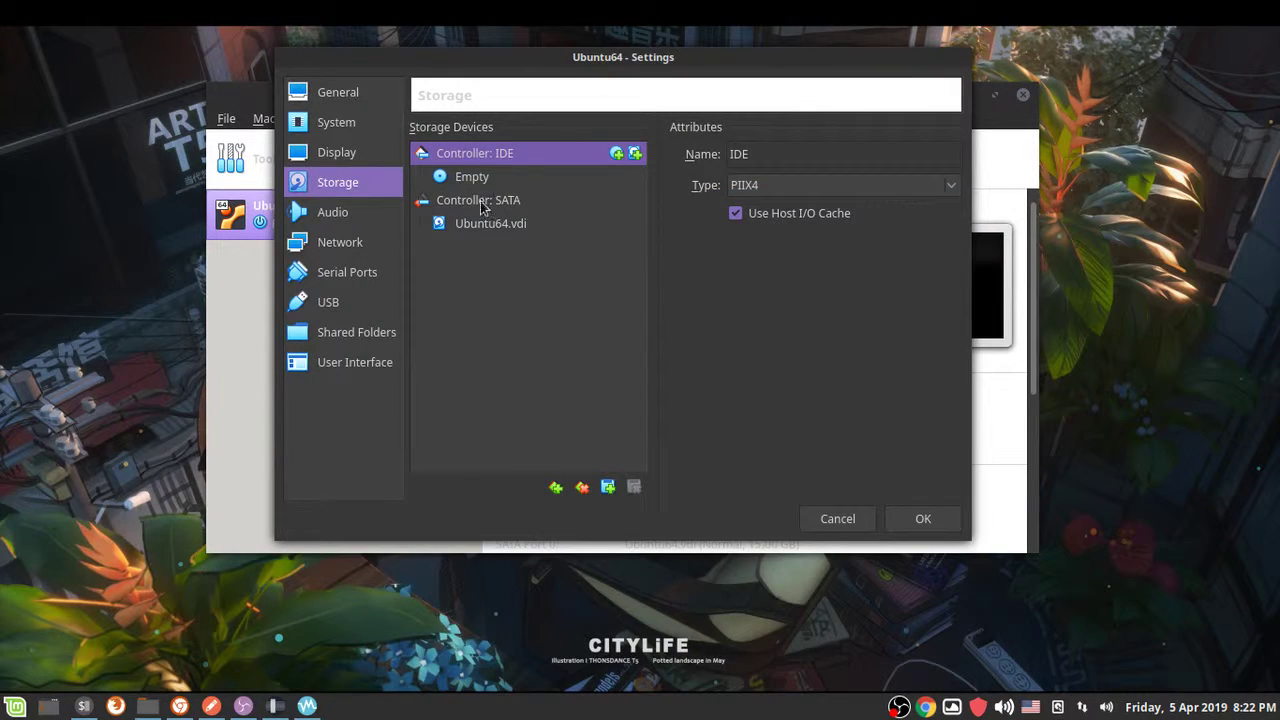
Load ubuntu-18.04.2-desktop-amd64.iso from the home Downloads folder into the empty IDE optical drive and save the machine's settings.
{"action": "left_click", "coordinate": [546, 184]}
{"action": "left_click", "coordinate": [946, 152]}
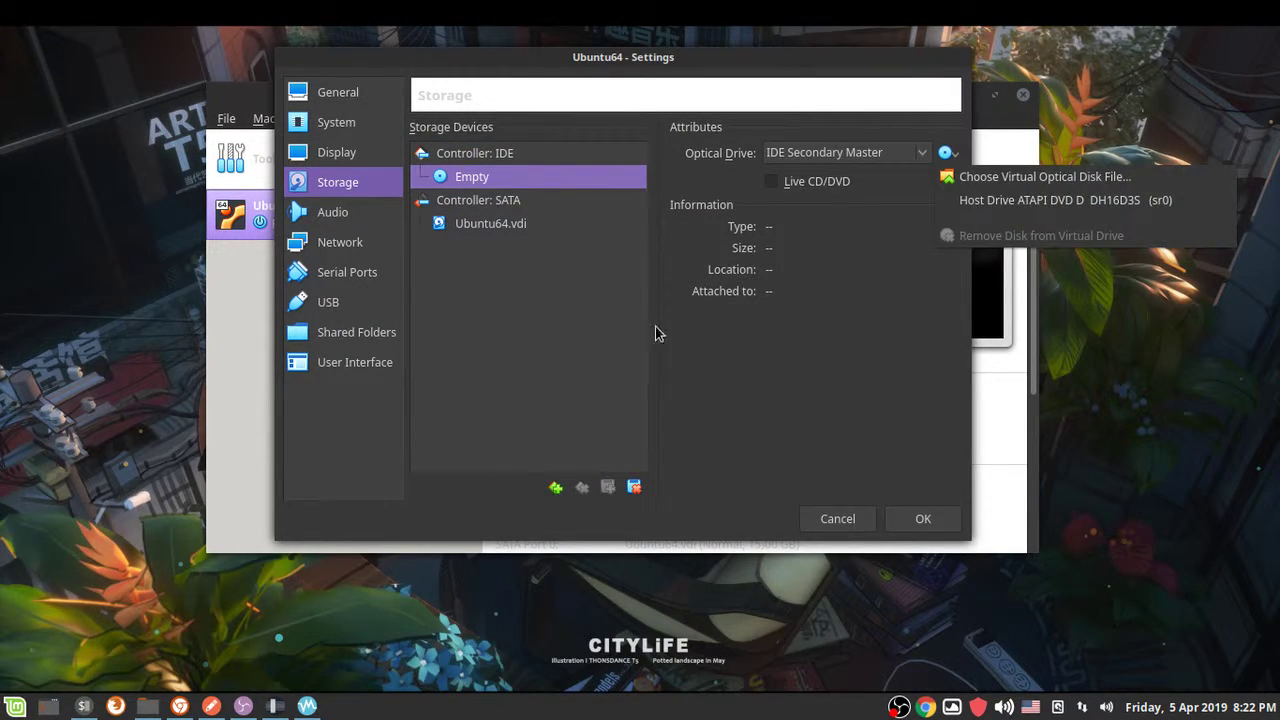
{"action": "left_click", "coordinate": [1045, 177]}
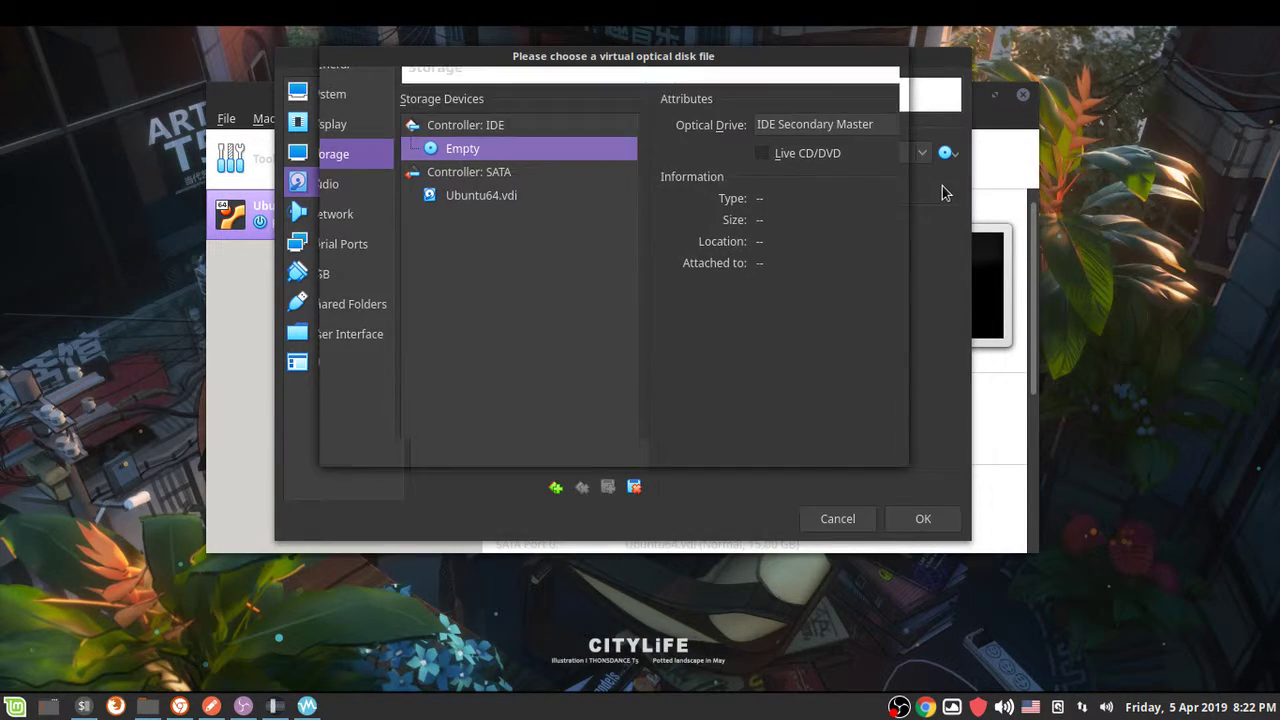
{"action": "left_click_drag", "start_coordinate": [648, 56], "coordinate": [730, 112]}
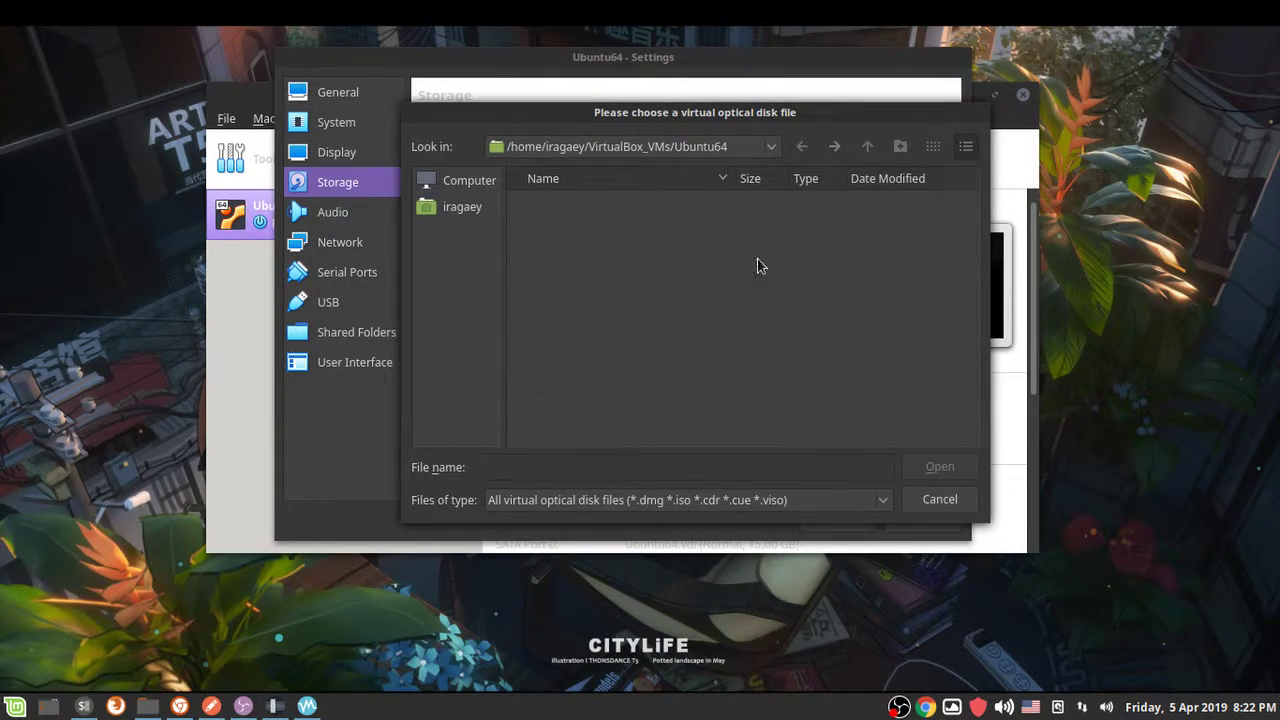
{"action": "left_click", "coordinate": [466, 208]}
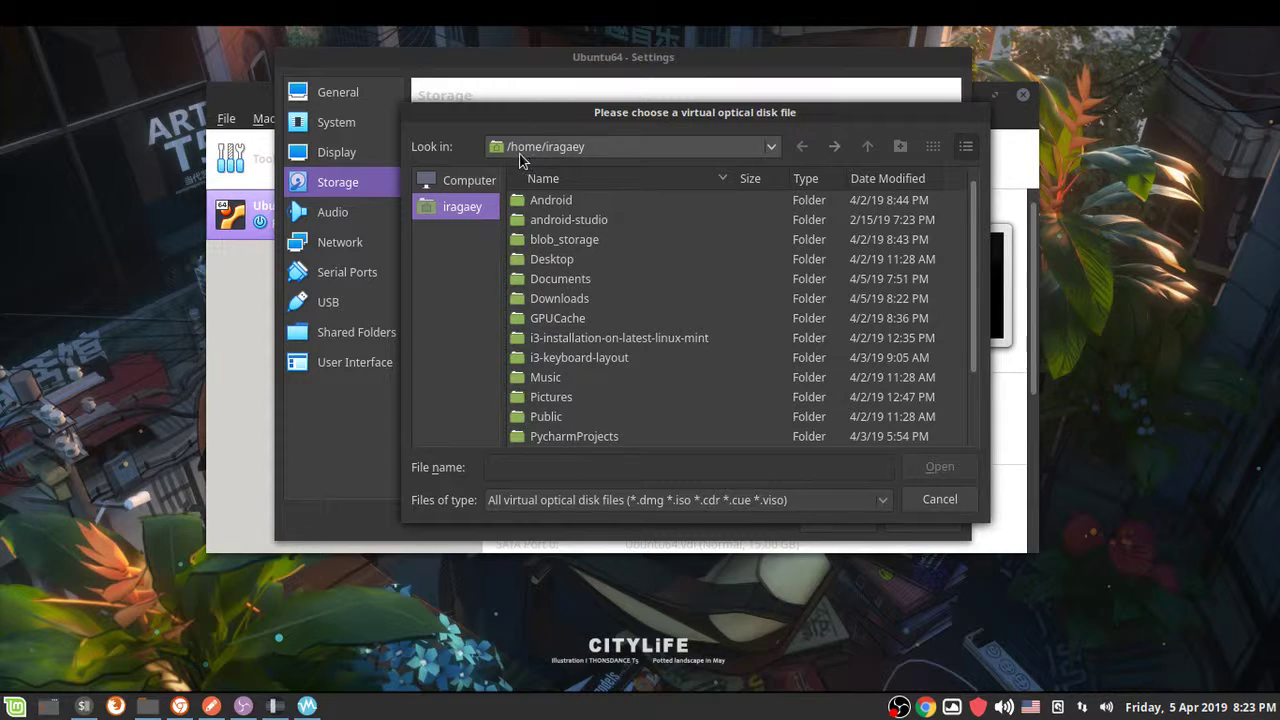
{"action": "double_click", "coordinate": [584, 299]}
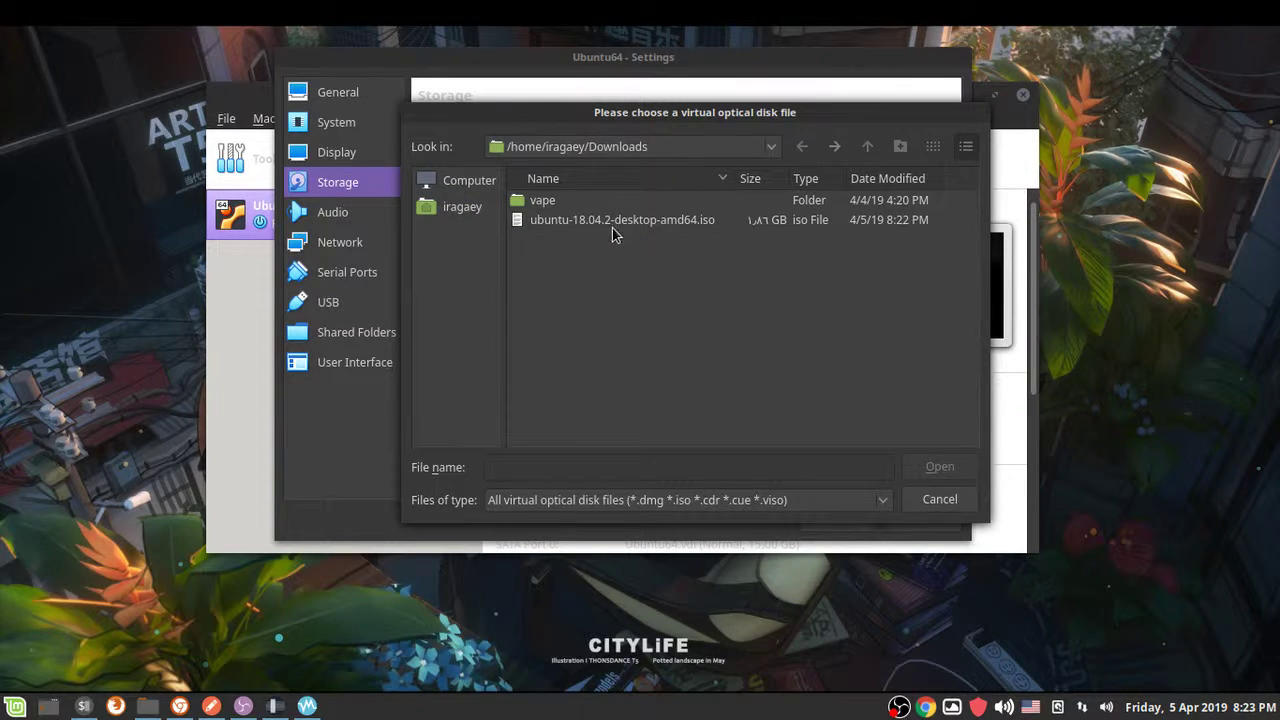
{"action": "double_click", "coordinate": [621, 221]}
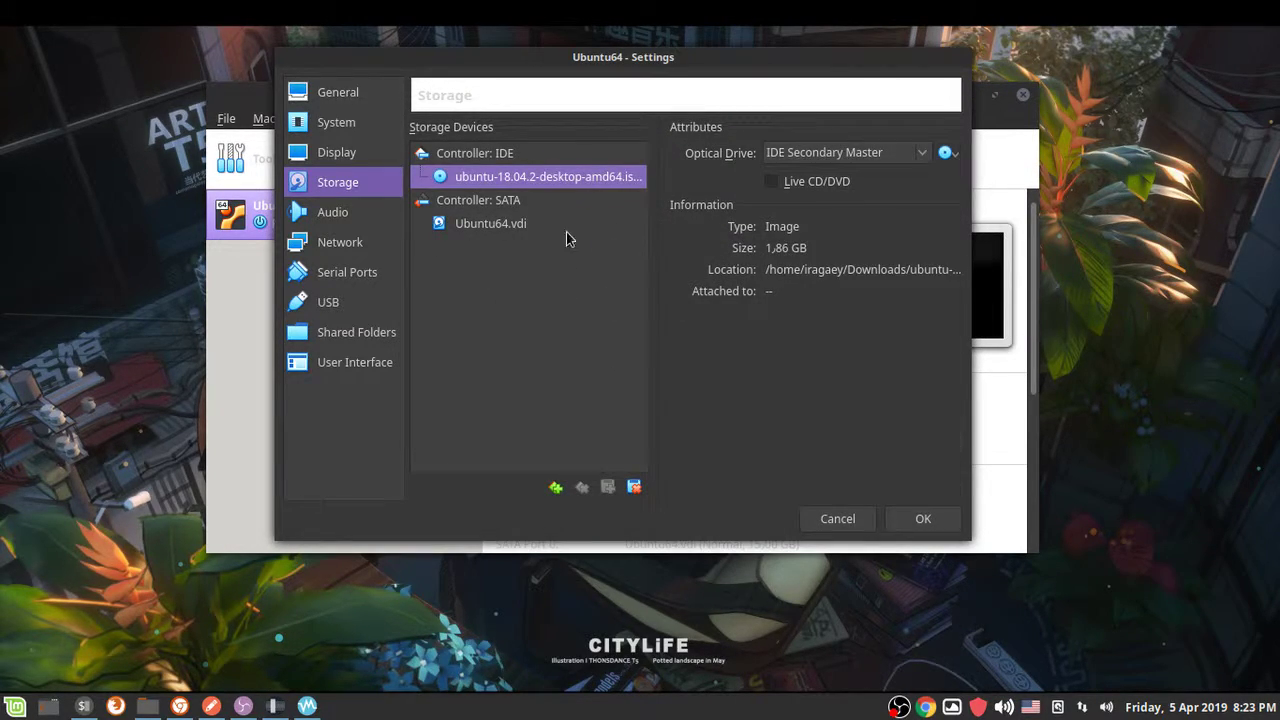
{"action": "left_click", "coordinate": [922, 521]}
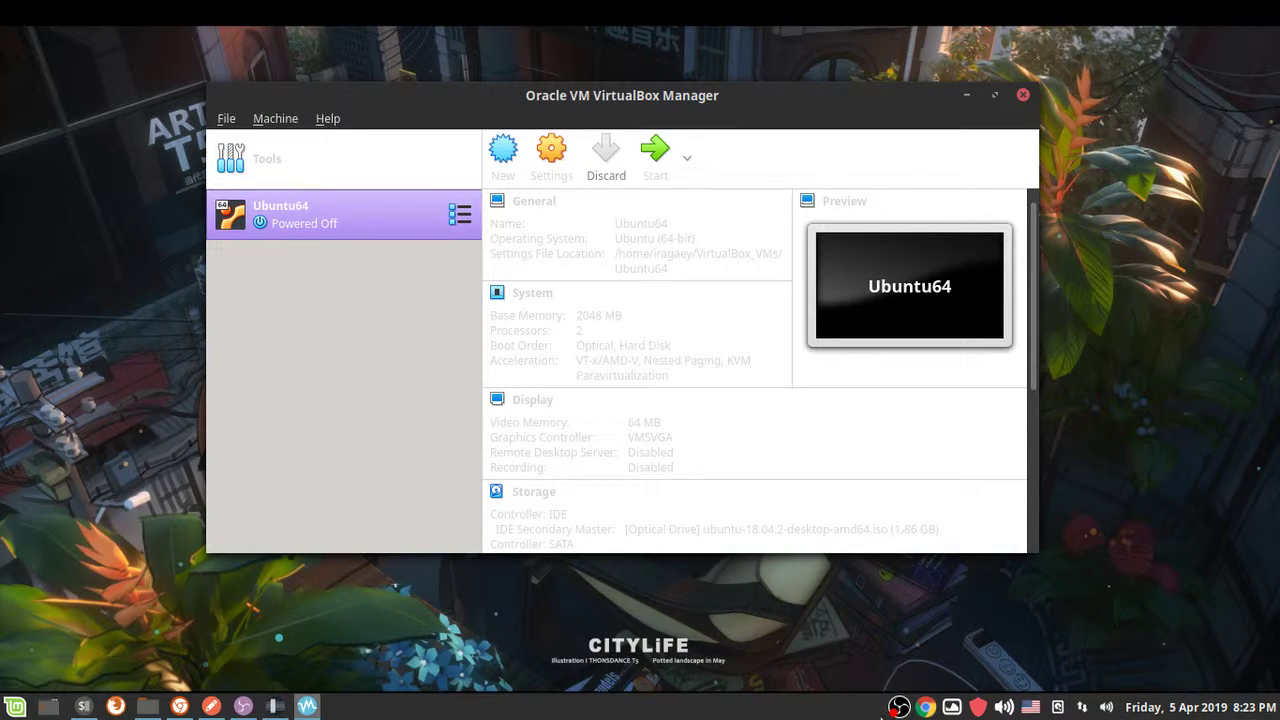
{"action": "right_click", "coordinate": [882, 713]}
{"action": "left_click", "coordinate": [680, 640]}
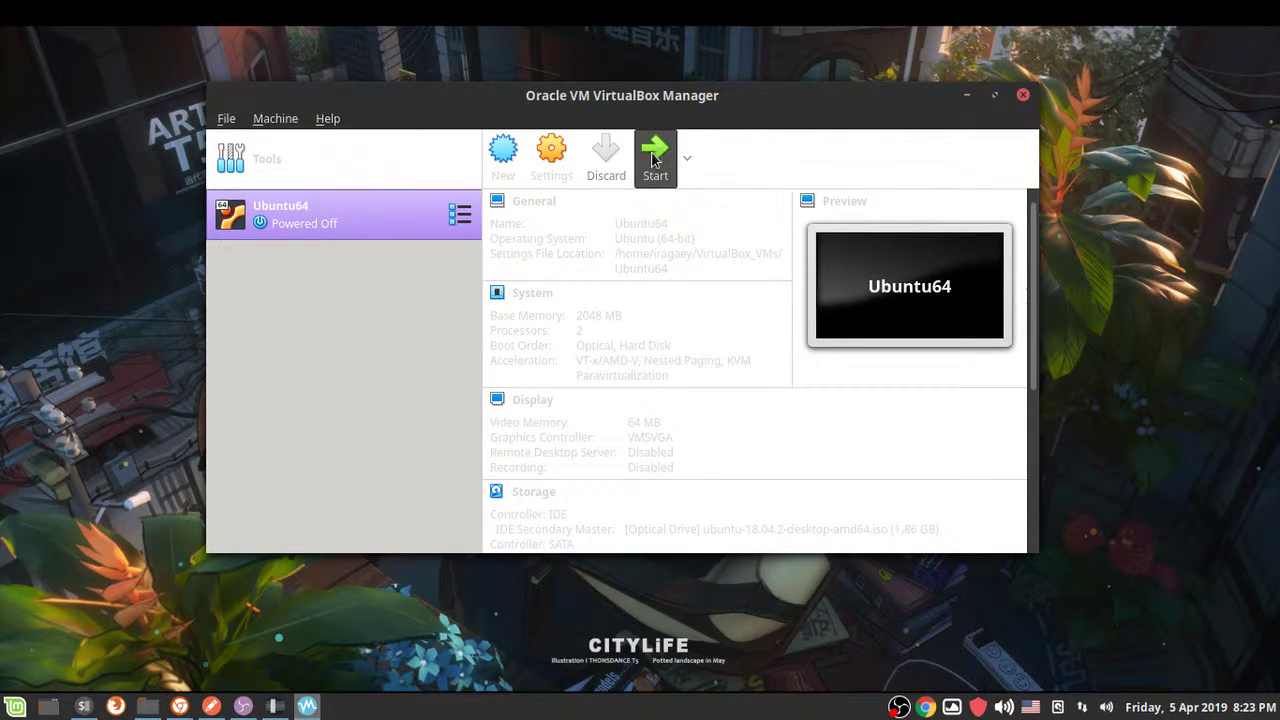
{"action": "left_click", "coordinate": [672, 184]}
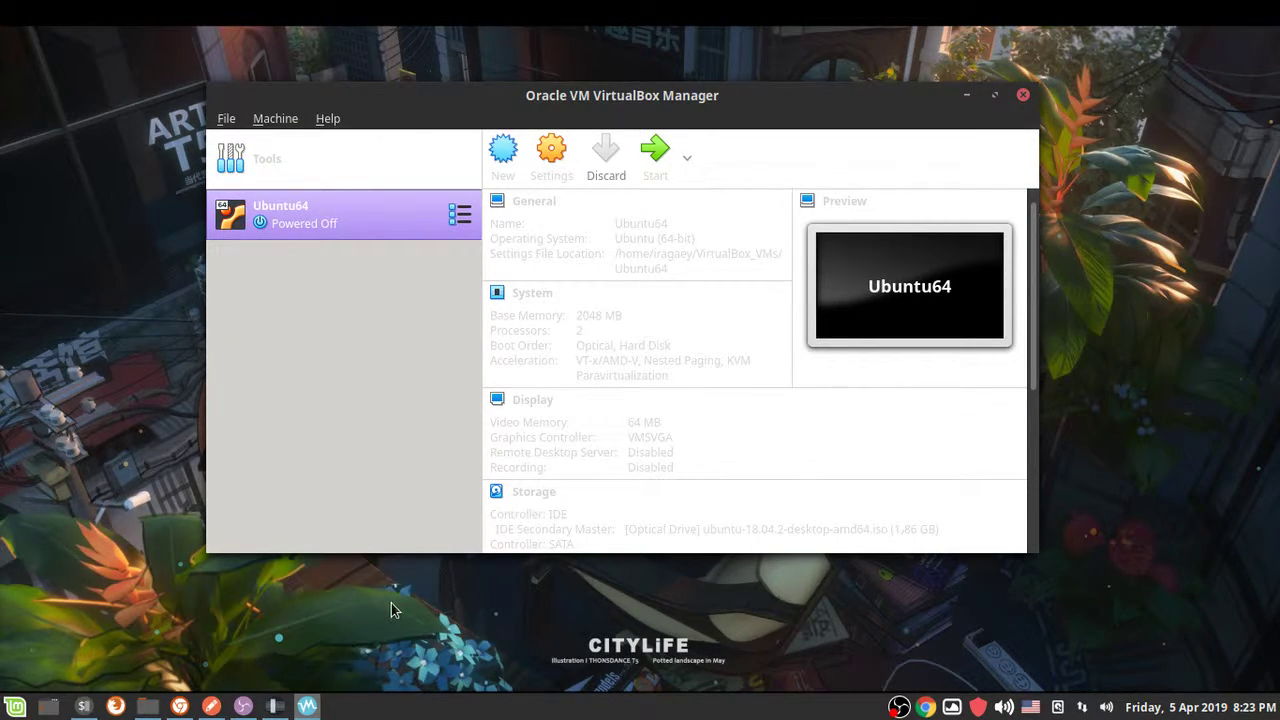
{"action": "scroll", "coordinate": [930, 450], "scroll_direction": "down", "scroll_amount": 5}
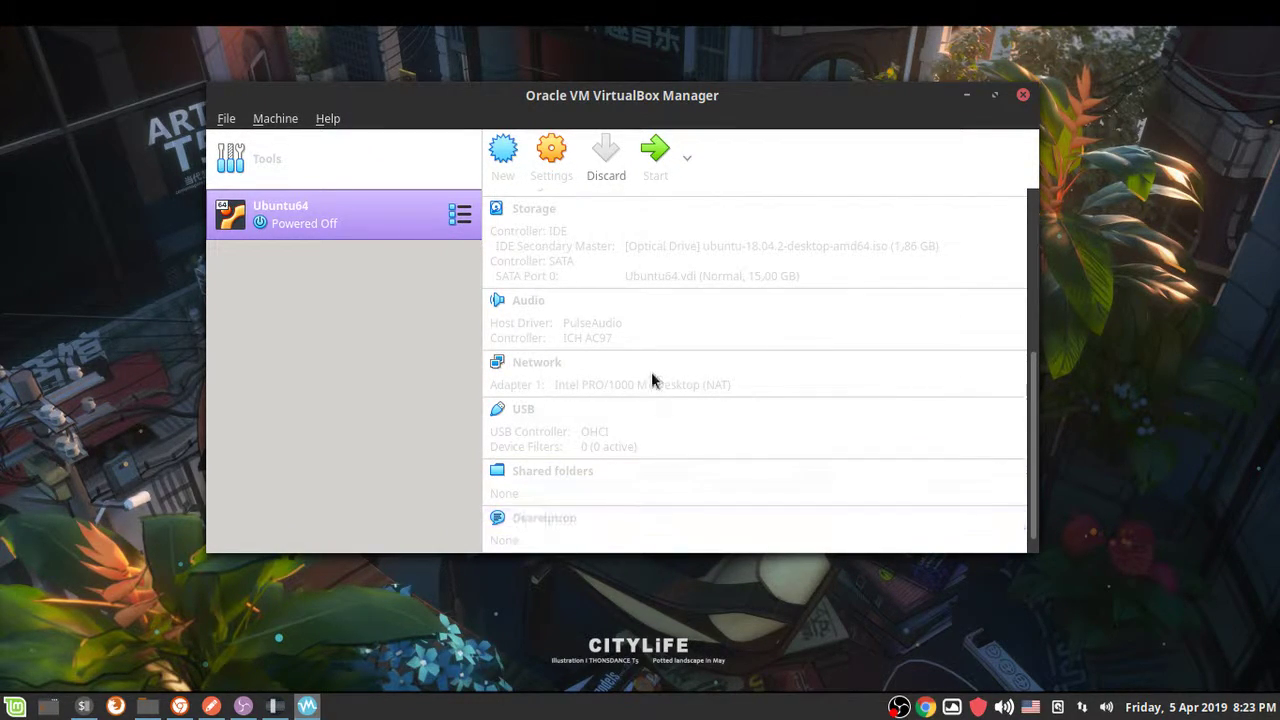
{"action": "scroll", "coordinate": [651, 370], "scroll_direction": "up", "scroll_amount": 4}
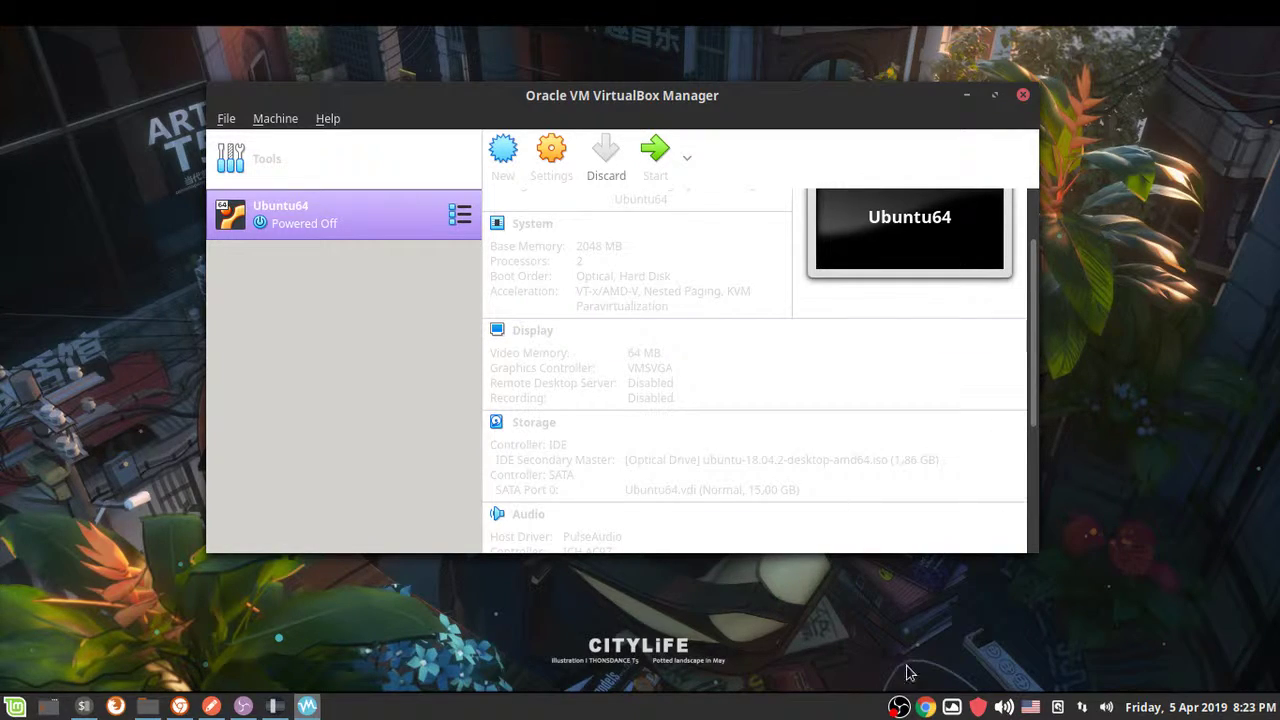